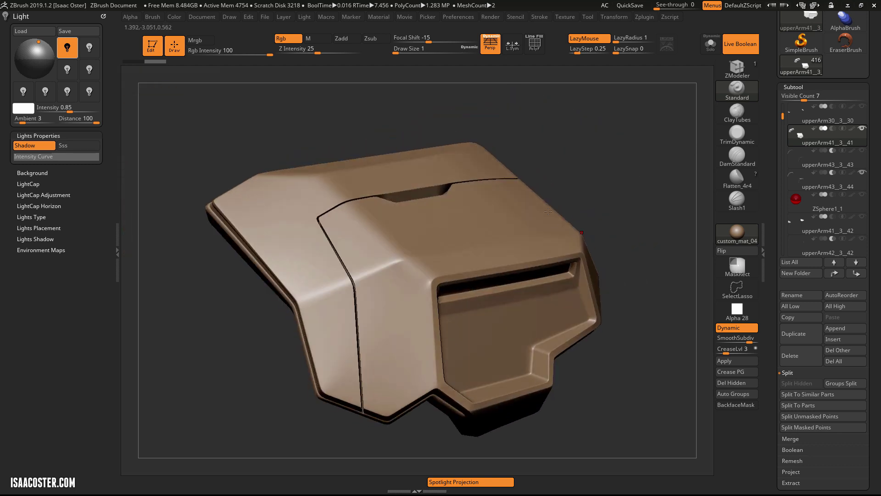
# Isolate the upper-arm armour panel and display its unsmoothed base mesh with polyframe to examine its topology from several sides
pyautogui.click(717, 50)
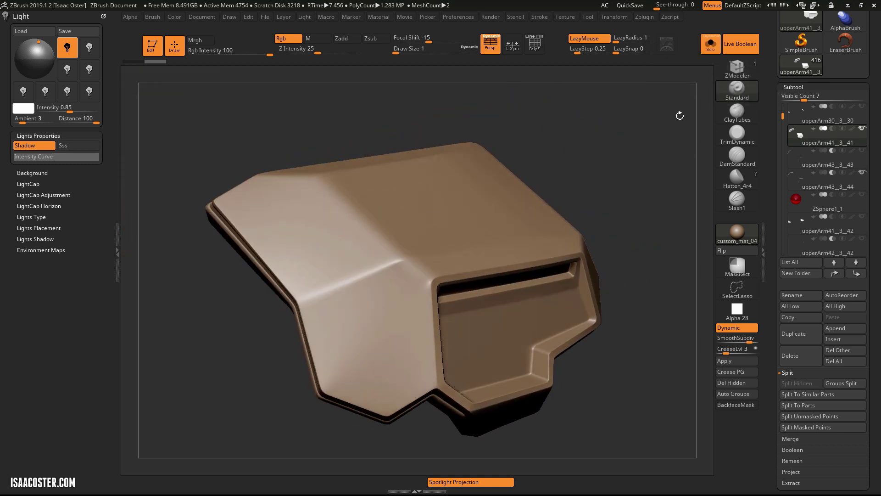
pyautogui.hotkey('shift', 'd')
pyautogui.hotkey('shift', 'f')
pyautogui.moveTo(619, 179); pyautogui.dragTo(663, 152)
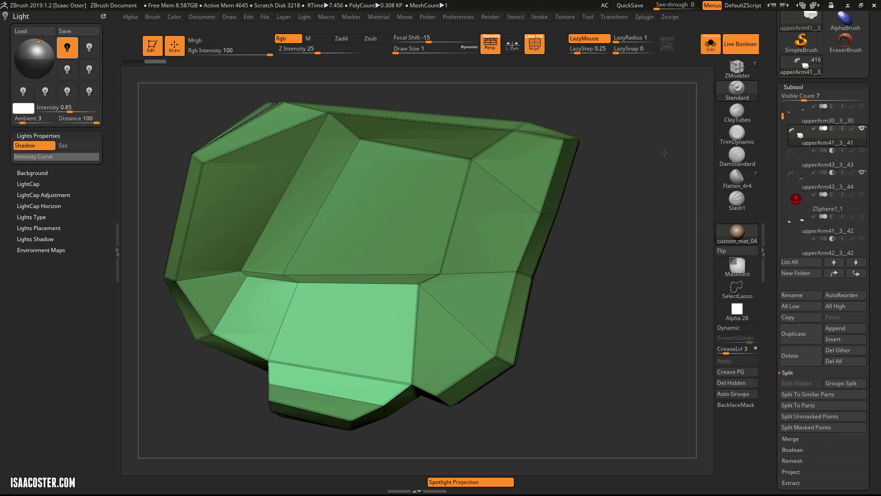
pyautogui.moveTo(423, 337); pyautogui.dragTo(604, 243)
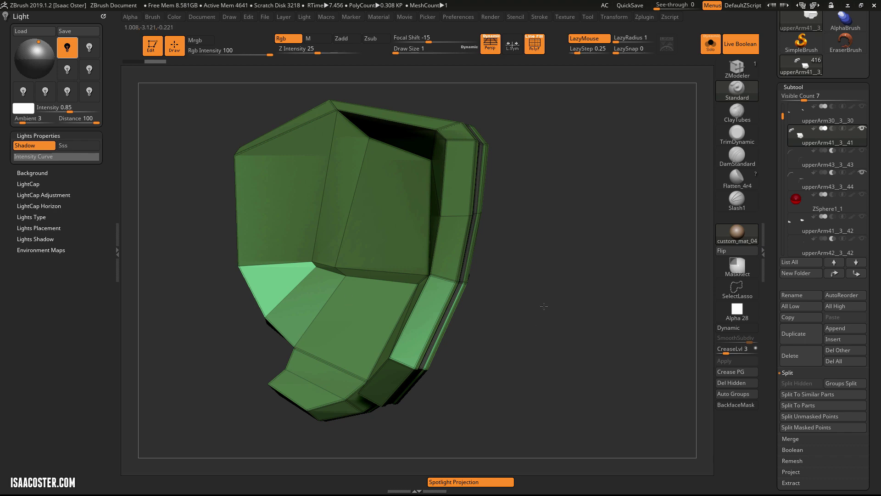
pyautogui.moveTo(544, 306); pyautogui.dragTo(611, 368)
pyautogui.moveTo(588, 184); pyautogui.dragTo(358, 231)
pyautogui.moveTo(221, 303)
pyautogui.mouseDown()
pyautogui.moveTo(222, 334)
pyautogui.moveTo(220, 317)
pyautogui.mouseUp()
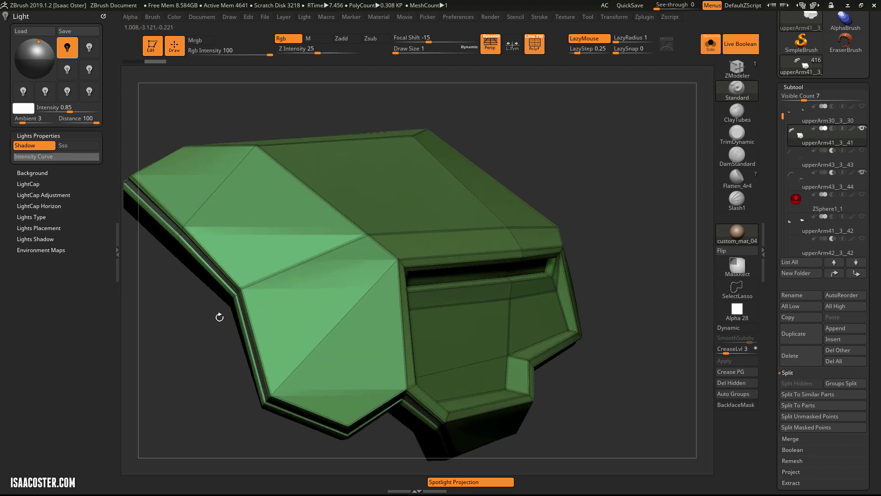
# Turn dynamic subdivision back on for the armour panel, hide the polyframe and inspect the smoothed surface
pyautogui.press('d')
pyautogui.hotkey('shift', 'f')
pyautogui.moveTo(621, 182); pyautogui.dragTo(642, 206)
pyautogui.moveTo(222, 338); pyautogui.dragTo(281, 288)
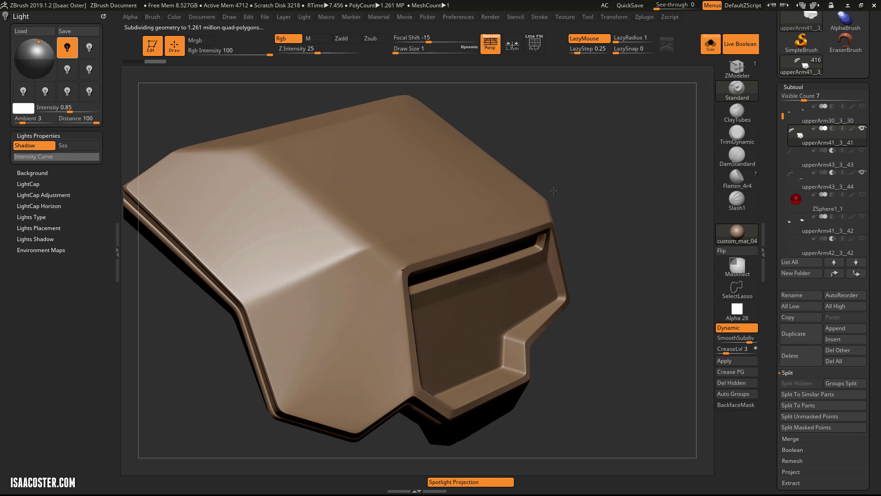
# Compare the armour panel's low-poly cage with its smoothed version by toggling dynamic subdivision and polyframe
pyautogui.moveTo(554, 191); pyautogui.dragTo(651, 173)
pyautogui.hotkey('shift', 'd')
pyautogui.hotkey('shift', 'f')
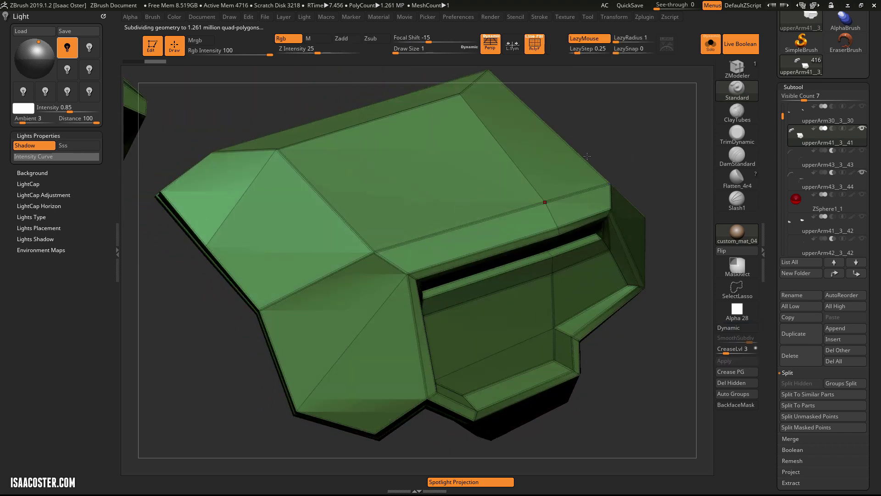
pyautogui.moveTo(587, 156); pyautogui.dragTo(590, 152)
pyautogui.moveTo(652, 130); pyautogui.dragTo(636, 154)
pyautogui.press('d')
pyautogui.hotkey('shift', 'f')
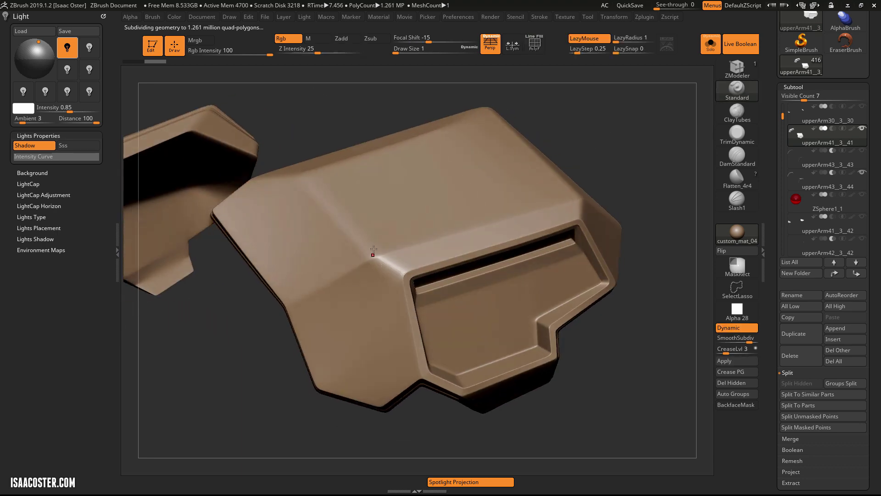
# Show the other visible subtools again and inspect the Live Boolean panel line cut into the armour
pyautogui.moveTo(239, 318); pyautogui.dragTo(386, 239)
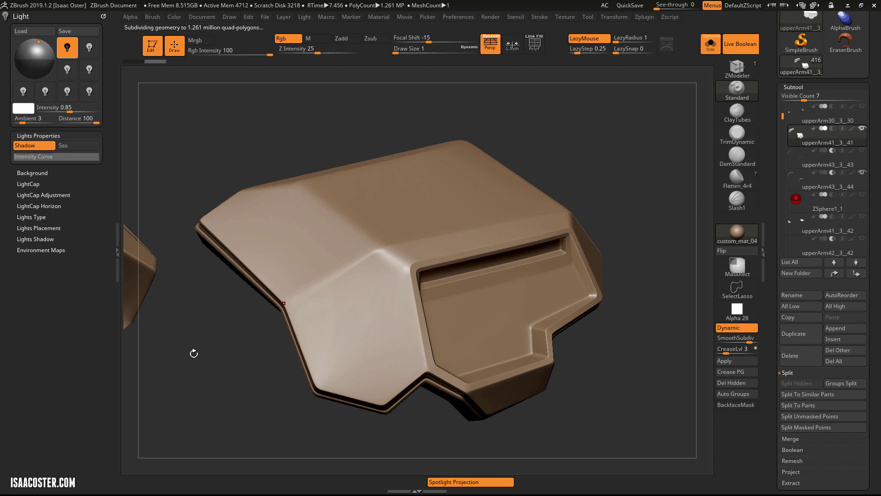
pyautogui.moveTo(194, 354); pyautogui.dragTo(224, 341)
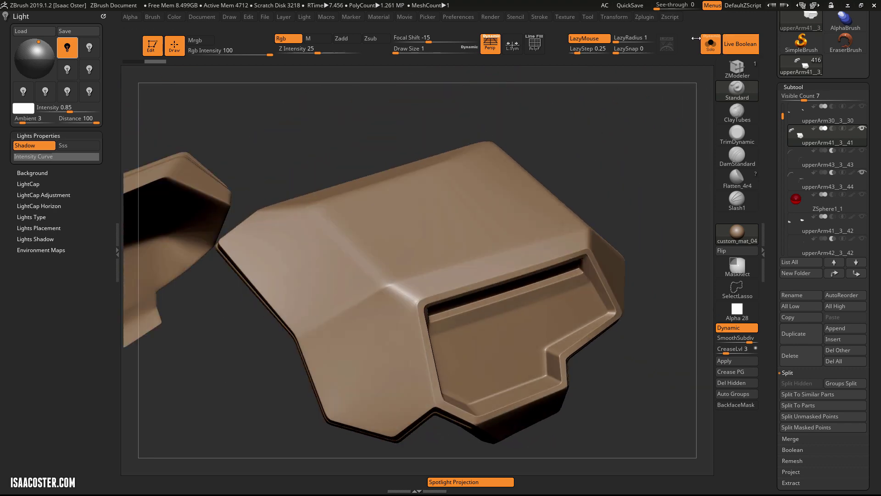
pyautogui.moveTo(651, 123); pyautogui.dragTo(613, 172)
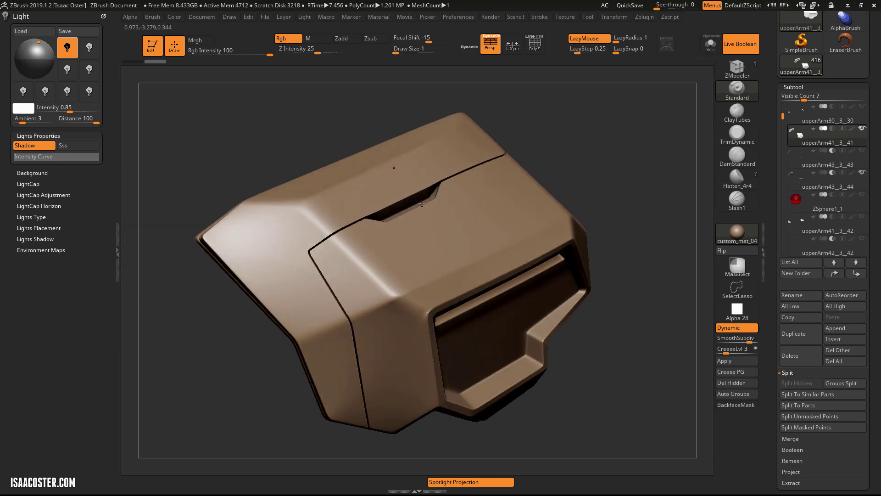
pyautogui.moveTo(219, 346); pyautogui.dragTo(327, 387)
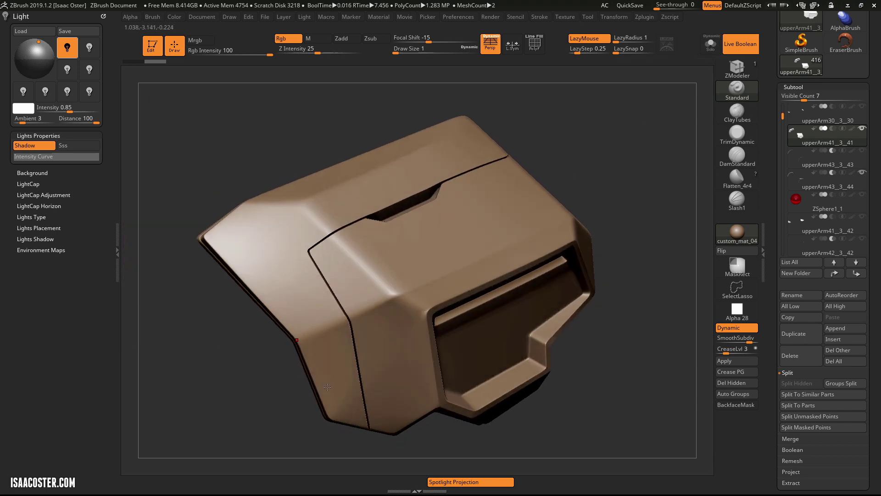
pyautogui.moveTo(569, 159); pyautogui.dragTo(610, 152)
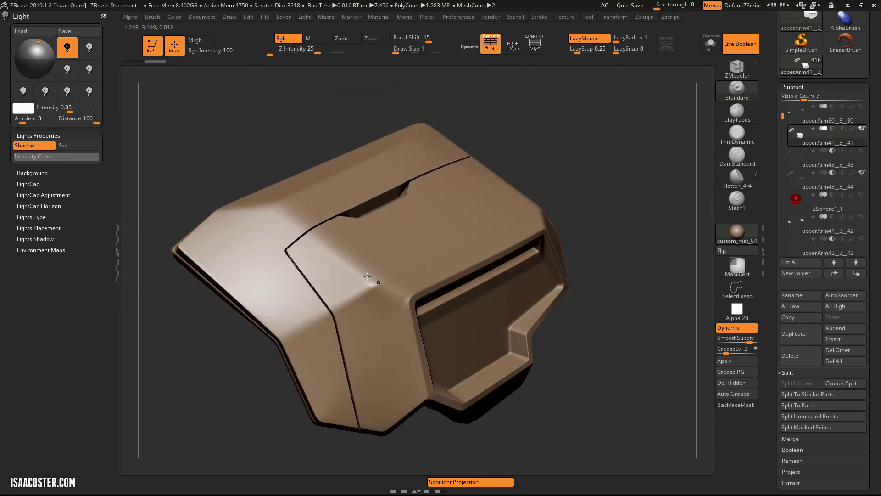
pyautogui.moveTo(213, 356)
pyautogui.mouseDown()
pyautogui.moveTo(202, 348)
pyautogui.moveTo(215, 339)
pyautogui.moveTo(213, 368)
pyautogui.moveTo(217, 359)
pyautogui.mouseUp()
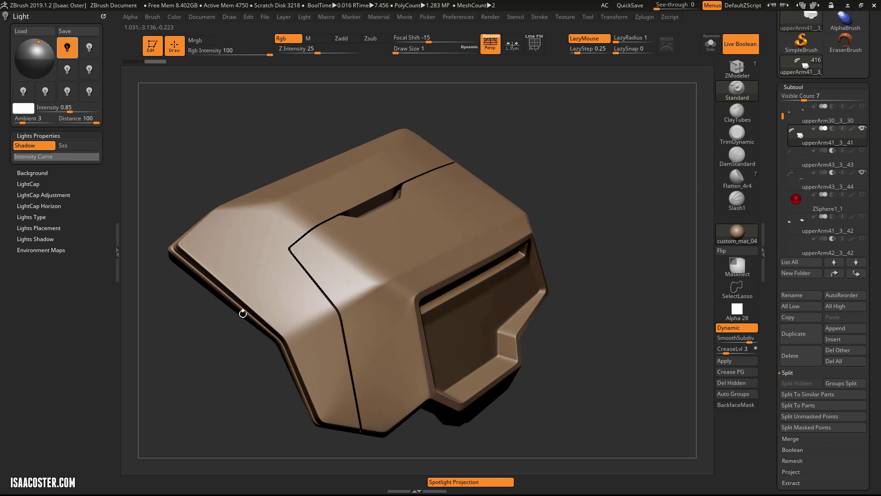
# Select the panel-line cutter upperArm43__3__44 and turn off Live Boolean to view its geometry on the armour
pyautogui.keyDown('alt'); pyautogui.click(373, 207); pyautogui.keyUp('alt')
pyautogui.moveTo(564, 150); pyautogui.dragTo(473, 178)
pyautogui.click(730, 55)
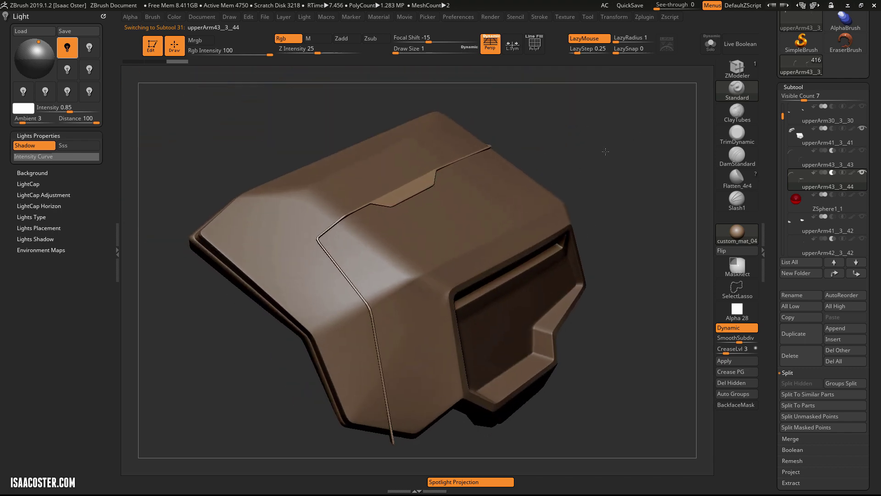
pyautogui.moveTo(606, 151); pyautogui.dragTo(448, 317)
# Isolate the panel-line cutter and examine its base mesh with polyframe, with dynamic subdivision off and on
pyautogui.click(711, 49)
pyautogui.hotkey('shift', 'd')
pyautogui.hotkey('shift', 'f')
pyautogui.moveTo(439, 274); pyautogui.dragTo(459, 258)
pyautogui.press('d')
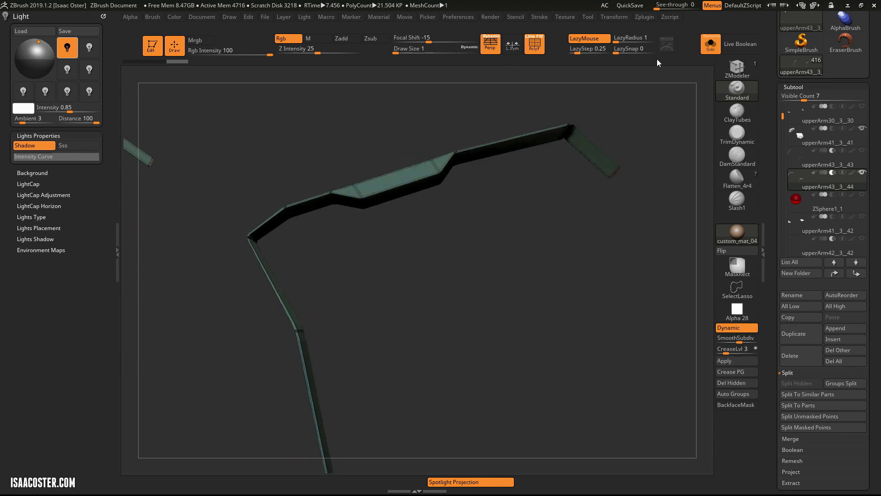
pyautogui.click(645, 91)
pyautogui.moveTo(644, 91); pyautogui.dragTo(587, 76)
pyautogui.click(711, 44)
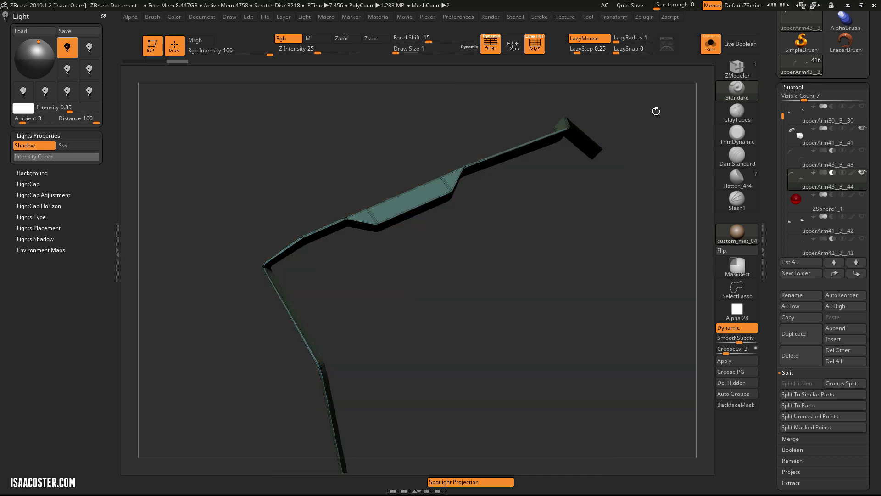
# Reselect the armour panel, hide the polyframe, and restore Live Boolean with all visible subtools shown
pyautogui.click(797, 138)
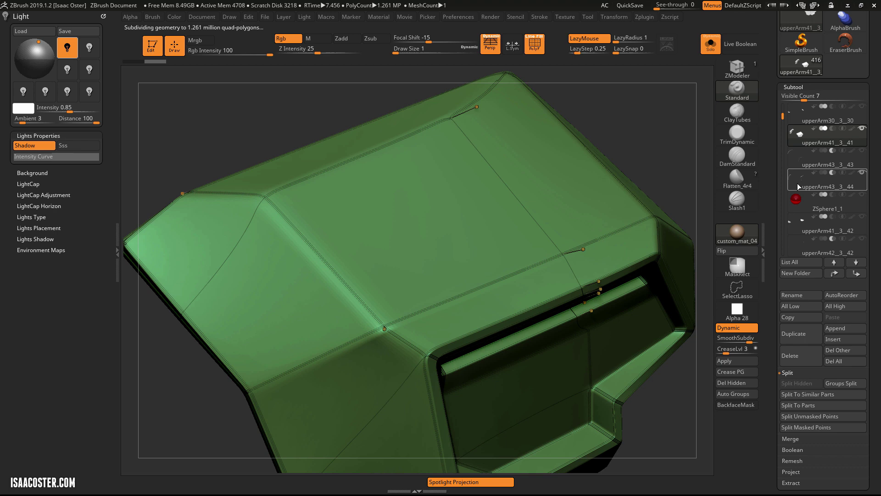
pyautogui.moveTo(651, 130)
pyautogui.keyDown('alt'); pyautogui.mouseDown()
pyautogui.moveTo(661, 142)
pyautogui.moveTo(625, 134)
pyautogui.moveTo(641, 138)
pyautogui.moveTo(641, 125)
pyautogui.mouseUp(); pyautogui.keyUp('alt')
pyautogui.hotkey('shift', 'f')
pyautogui.click(735, 44)
pyautogui.click(712, 45)
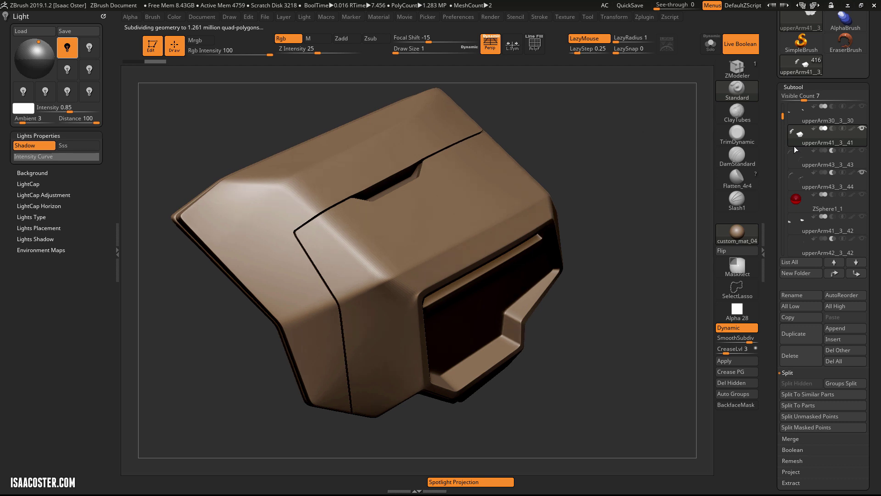
# Select the ZSphere1_1 subtool and enable Edit Topology for drawing new geometry over the armour
pyautogui.moveTo(837, 164)
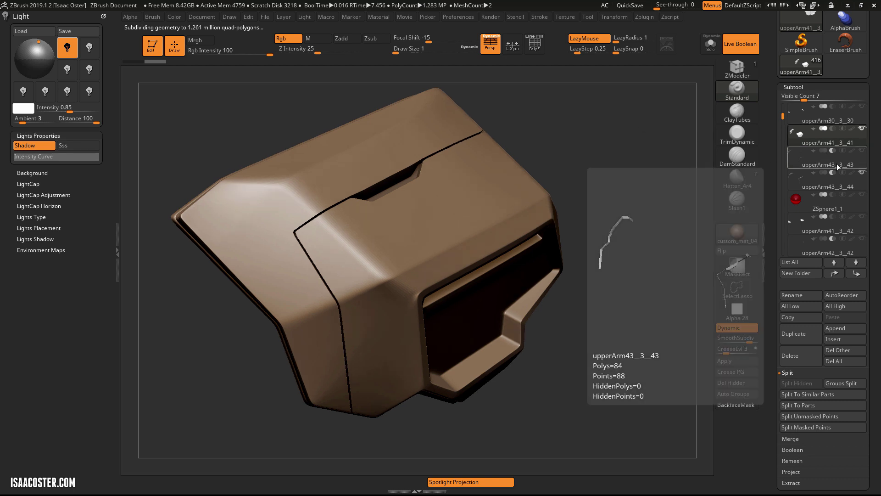
pyautogui.click(789, 198)
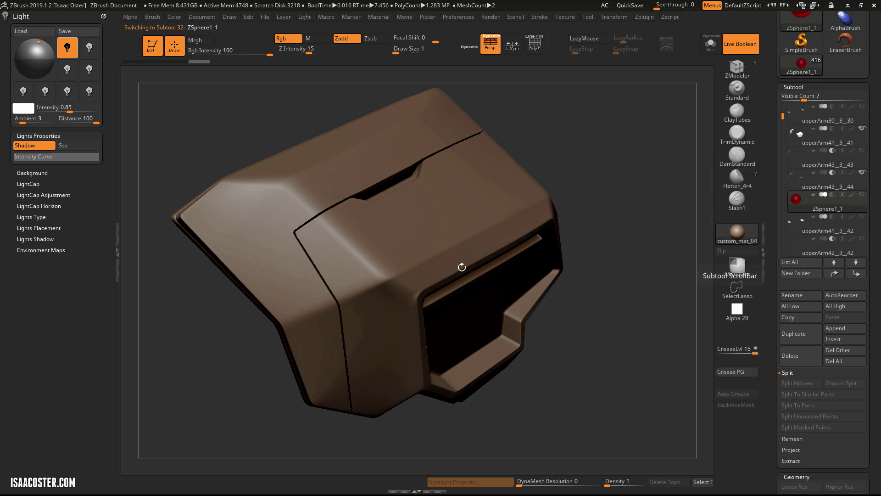
pyautogui.moveTo(573, 259); pyautogui.dragTo(680, 338)
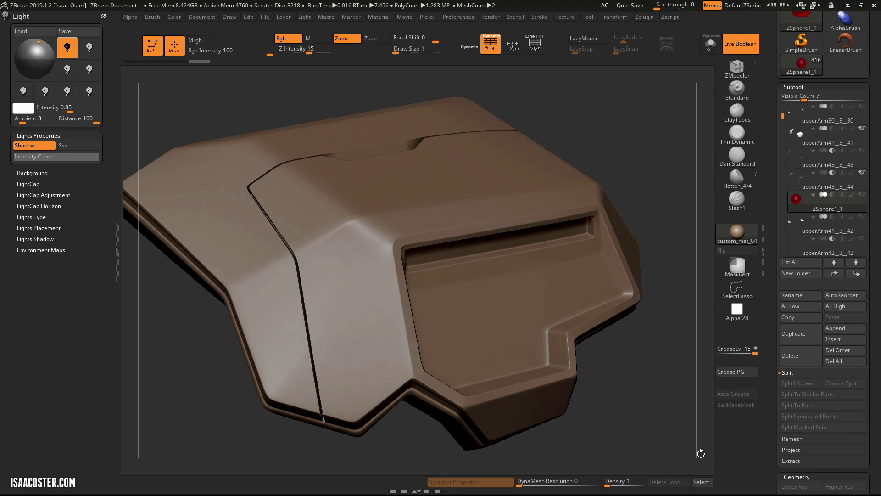
pyautogui.scroll(-4, 773, 362)
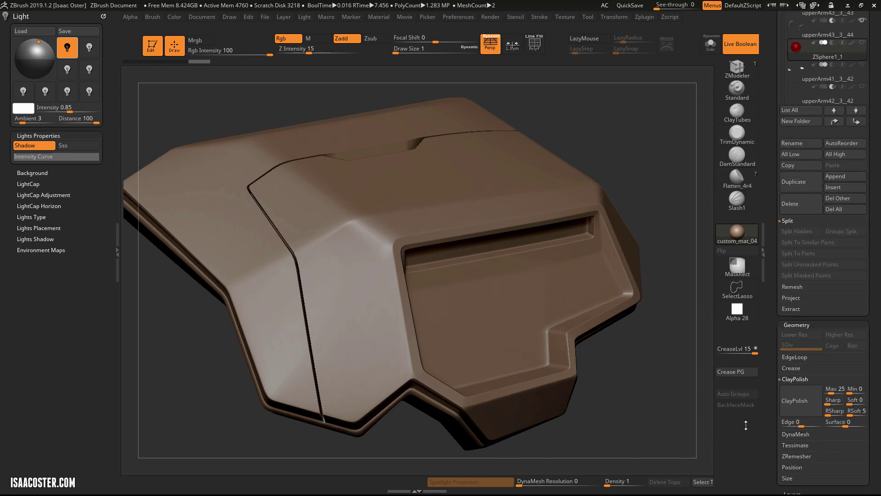
pyautogui.moveTo(771, 396); pyautogui.dragTo(767, 255)
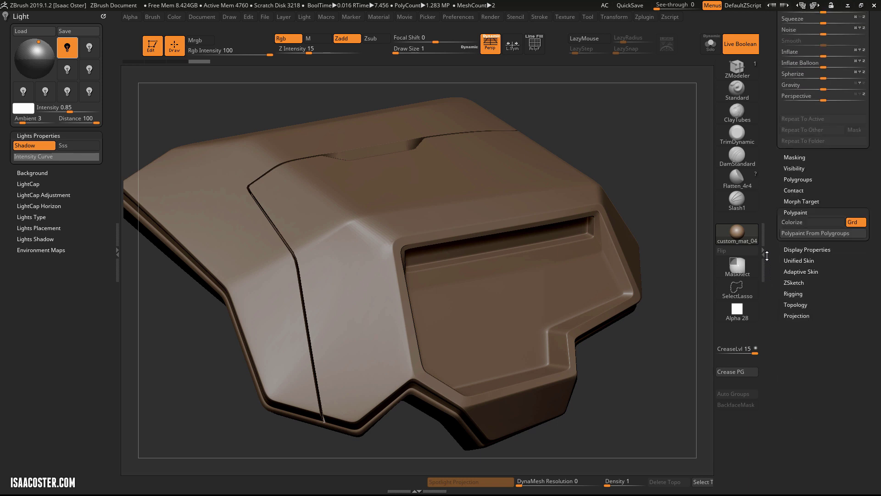
pyautogui.click(797, 272)
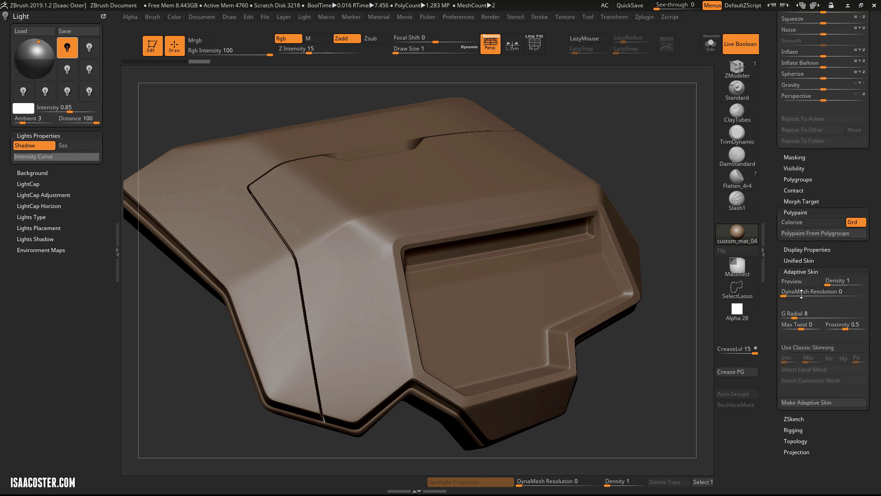
pyautogui.click(797, 442)
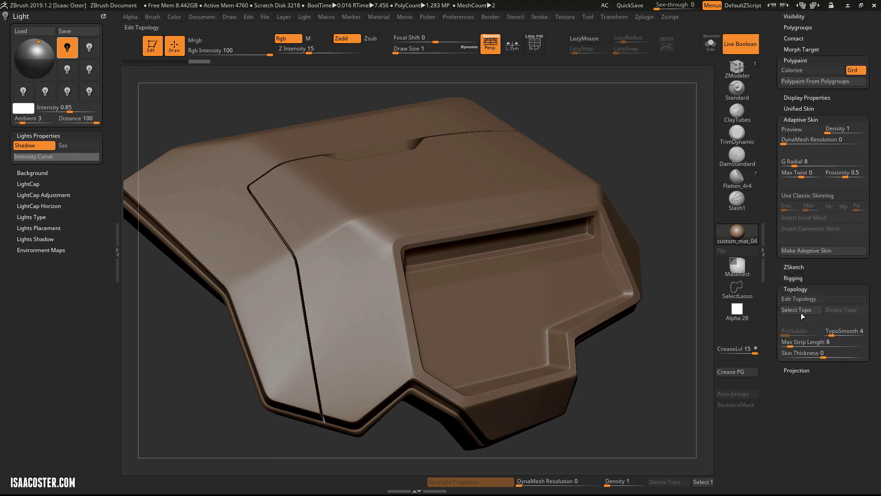
pyautogui.moveTo(770, 151); pyautogui.dragTo(783, 299)
pyautogui.click(804, 326)
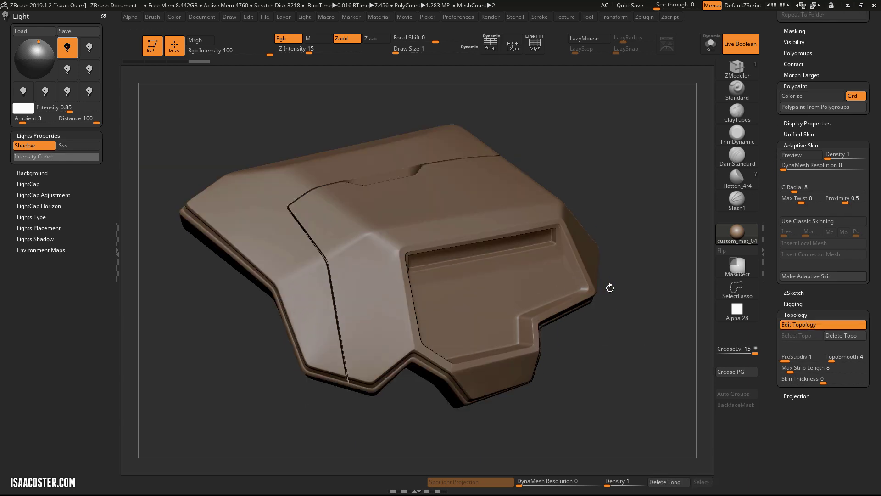
# Turn off Live Boolean and place topology points up the panel's side face, alongside the panel line
pyautogui.keyDown('alt'); pyautogui.moveTo(277, 394); pyautogui.dragTo(296, 326); pyautogui.keyUp('alt')
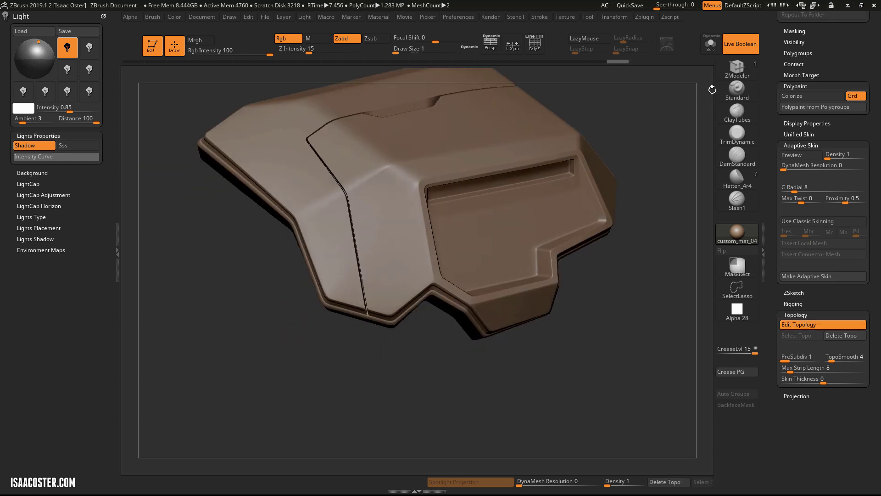
pyautogui.click(747, 43)
pyautogui.keyDown('alt'); pyautogui.moveTo(386, 396); pyautogui.dragTo(387, 353); pyautogui.keyUp('alt')
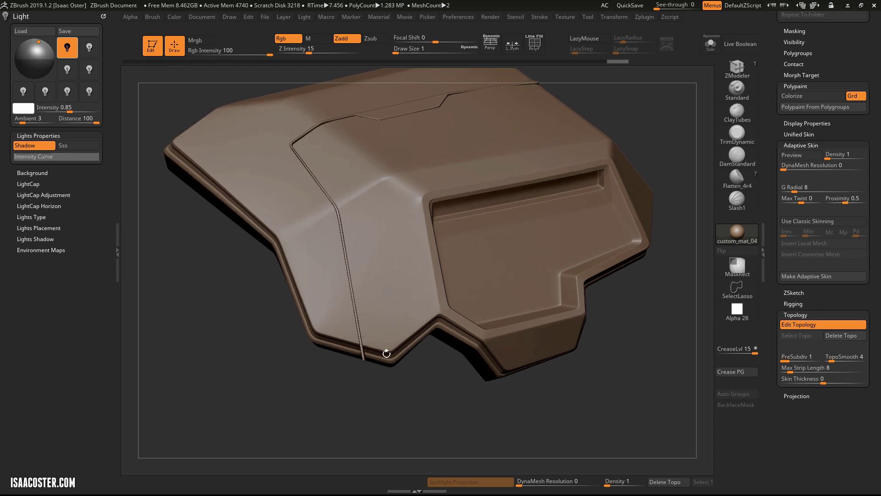
pyautogui.click(368, 189)
pyautogui.moveTo(250, 341); pyautogui.dragTo(238, 389)
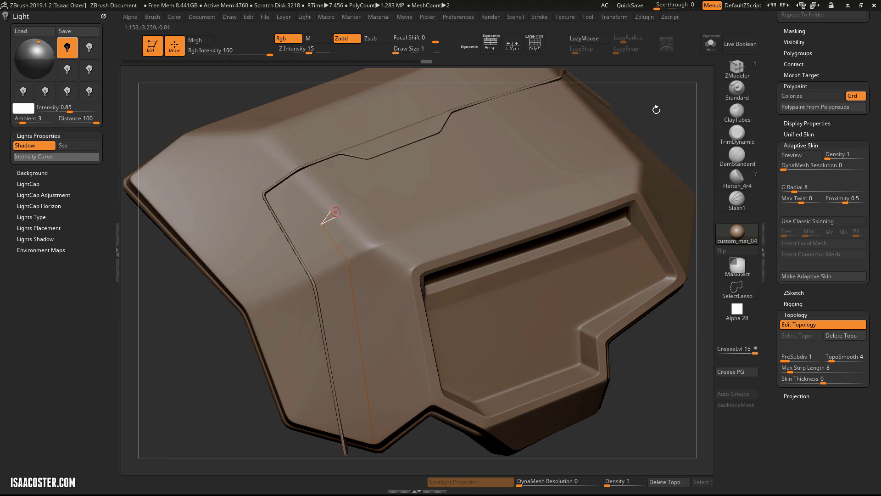
# Extend the topology line across the panel's top face and over the far bevel to the outer edge
pyautogui.moveTo(657, 110); pyautogui.dragTo(583, 172)
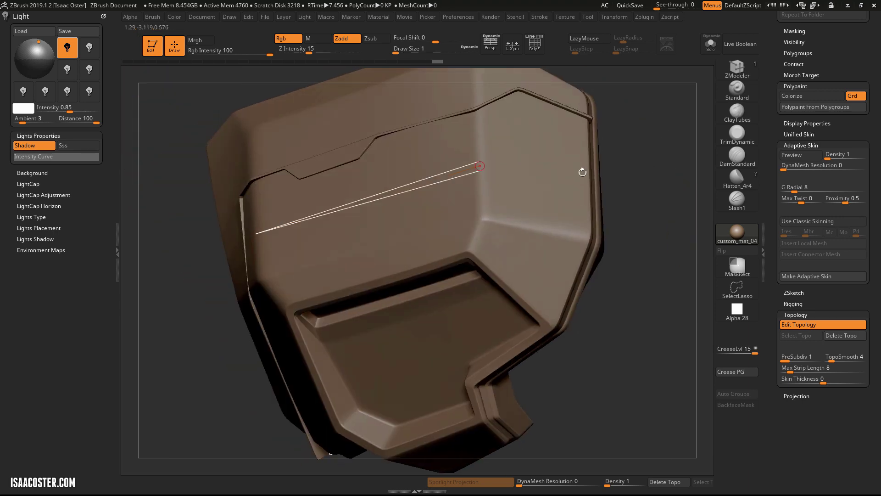
pyautogui.click(480, 166)
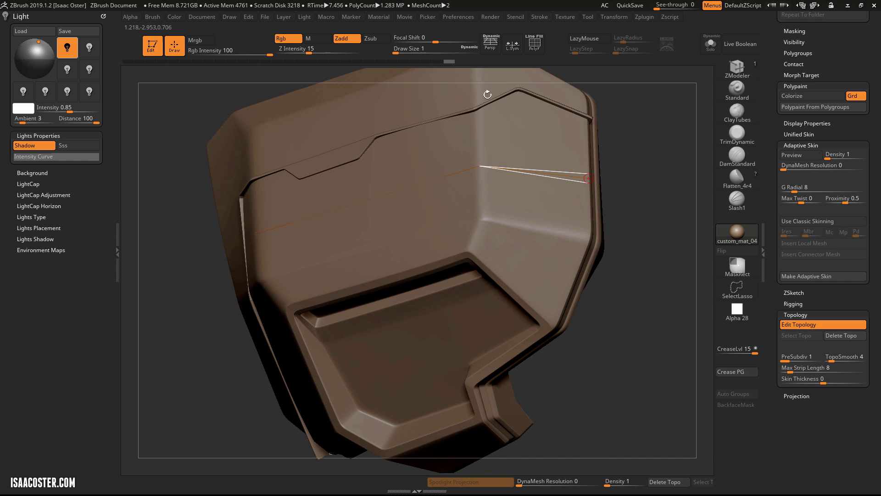
pyautogui.moveTo(674, 210); pyautogui.dragTo(694, 228)
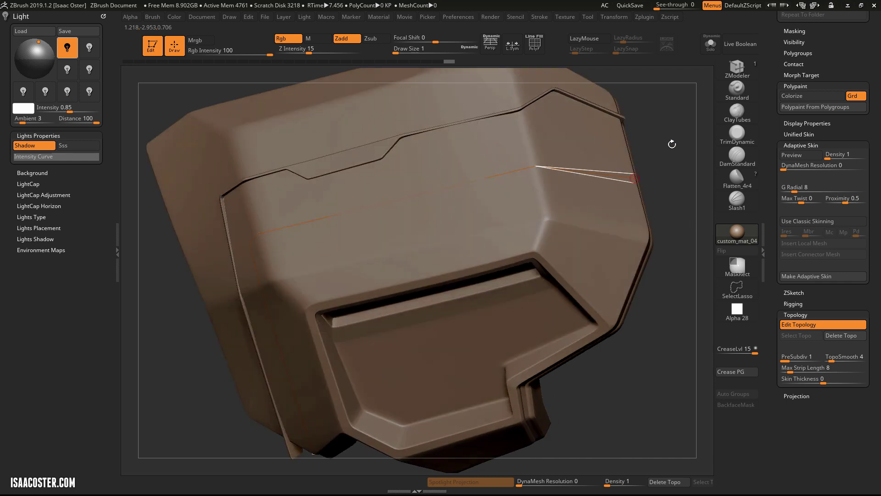
pyautogui.click(637, 183)
pyautogui.moveTo(685, 201); pyautogui.dragTo(618, 183)
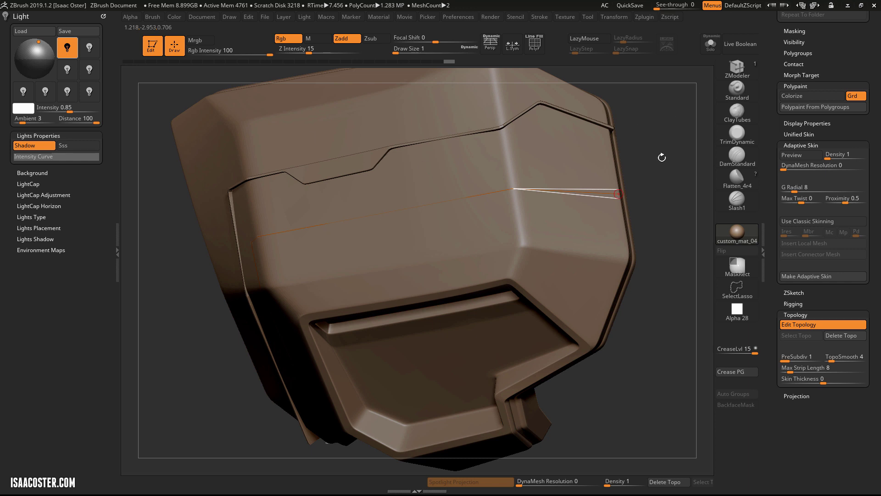
# Place a second row of topology points alongside the first, over the far bevel and across the top face to the near bevel
pyautogui.moveTo(662, 158); pyautogui.dragTo(576, 114)
pyautogui.moveTo(681, 167); pyautogui.dragTo(671, 196)
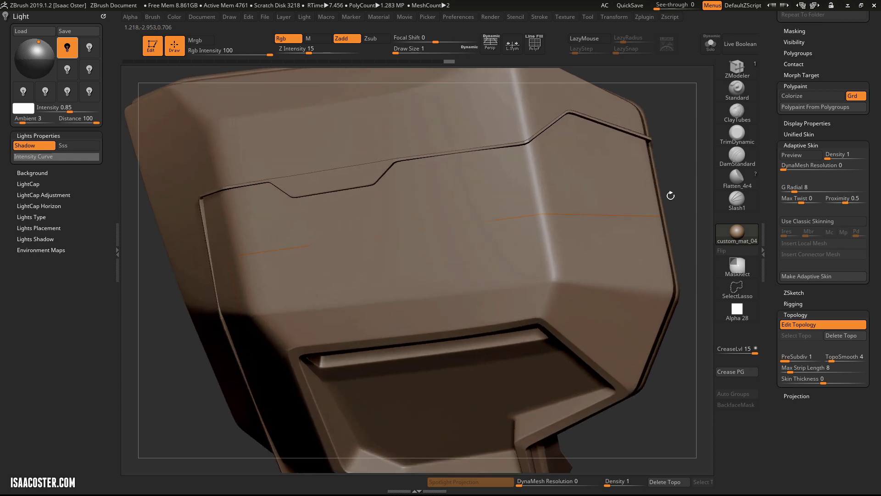
pyautogui.click(533, 173)
pyautogui.click(543, 214)
pyautogui.moveTo(673, 164); pyautogui.dragTo(735, 167)
pyautogui.click(209, 221)
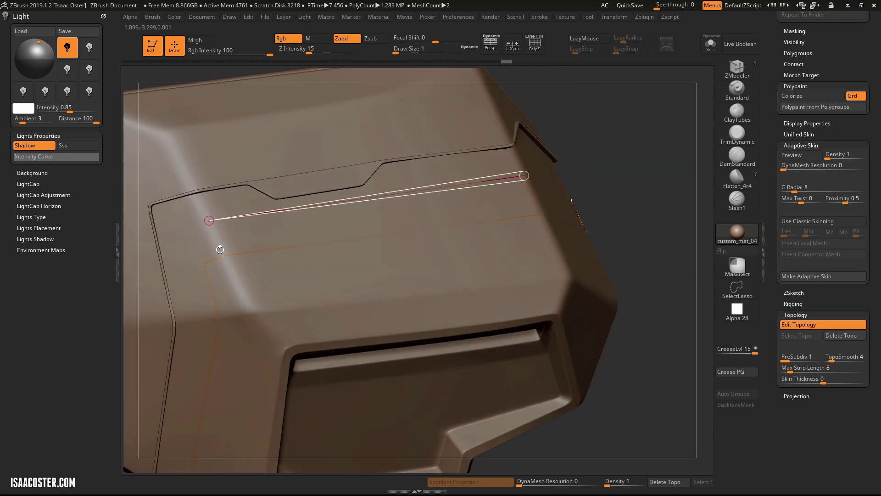
# Connect the second row to the first around the near corner and down the side face, closing the strip at the panel's lower edge
pyautogui.click(223, 257)
pyautogui.click(223, 256)
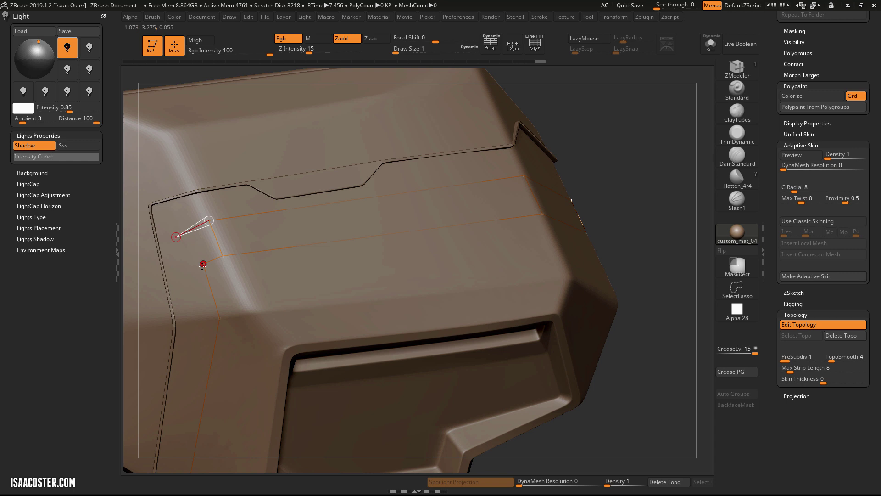
pyautogui.click(219, 318)
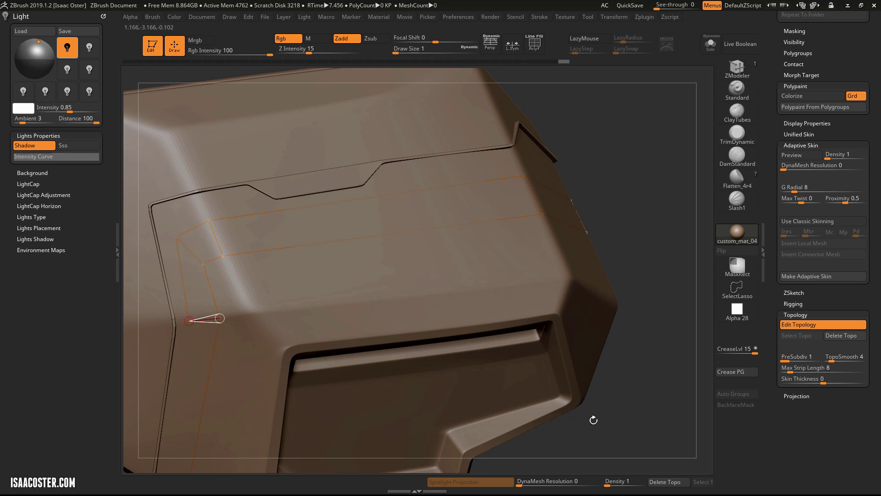
pyautogui.moveTo(594, 420); pyautogui.dragTo(385, 269)
pyautogui.click(174, 395)
pyautogui.click(196, 409)
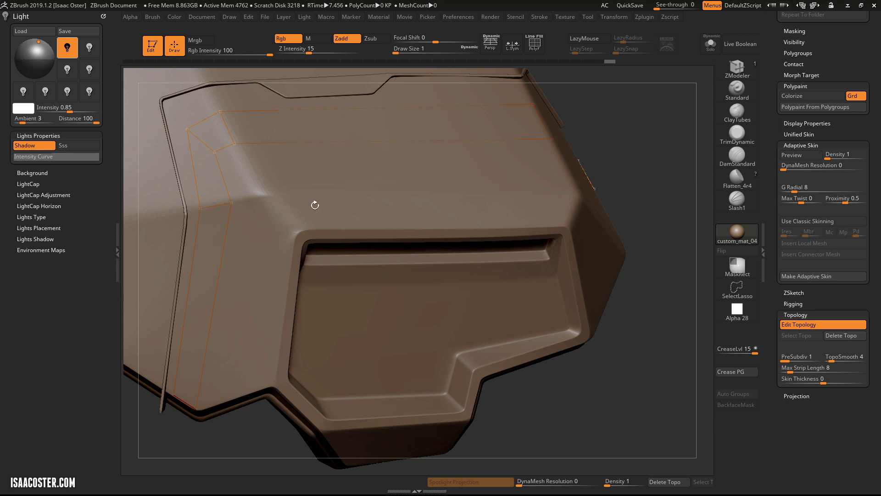
# Isolate the drawn topology with Solo and preview its adaptive skin
pyautogui.click(718, 45)
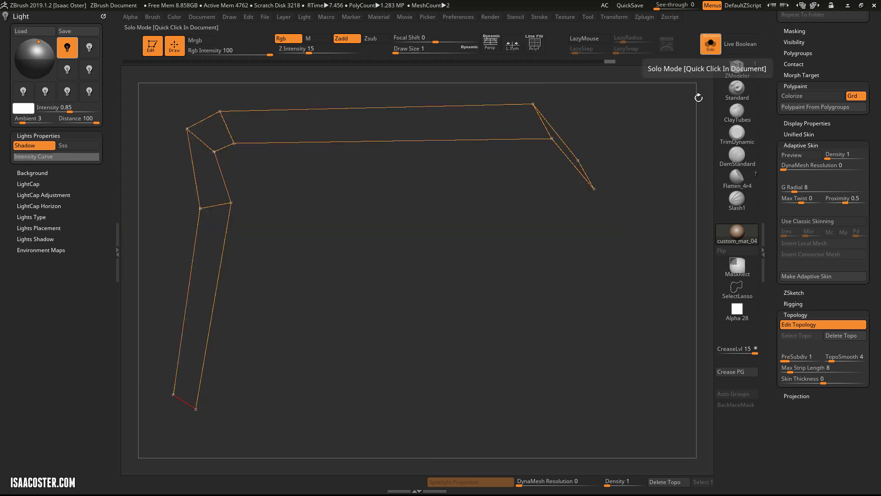
pyautogui.moveTo(700, 70); pyautogui.dragTo(649, 182)
pyautogui.press('a')
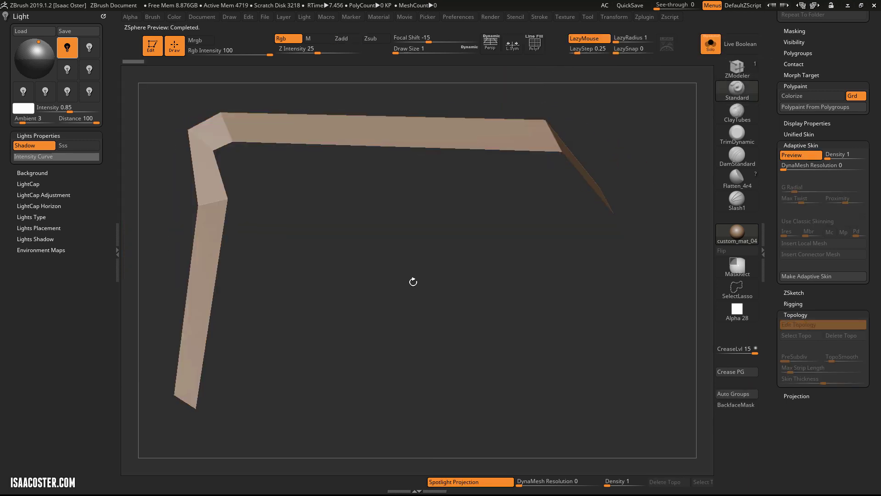
pyautogui.keyDown('alt'); pyautogui.moveTo(413, 282); pyautogui.dragTo(427, 276); pyautogui.keyUp('alt')
pyautogui.press('a')
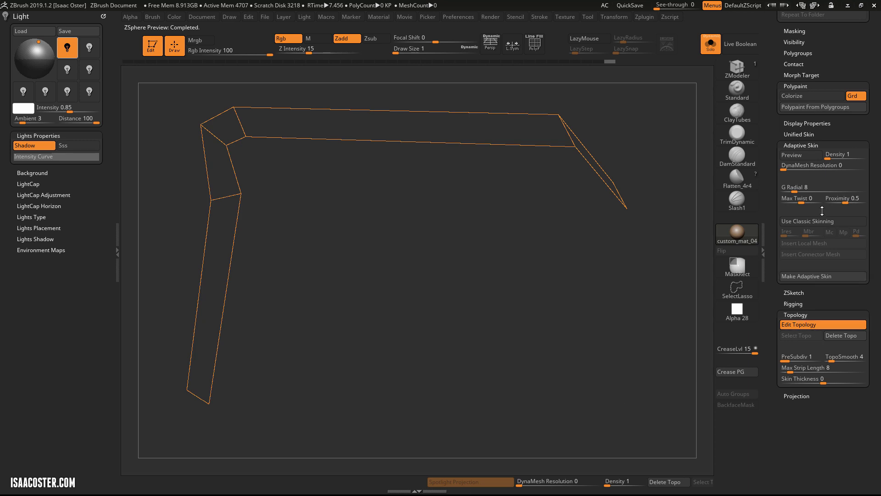
# Set the adaptive skin's DynaMesh Resolution to 256 and preview the strip
pyautogui.click(799, 166)
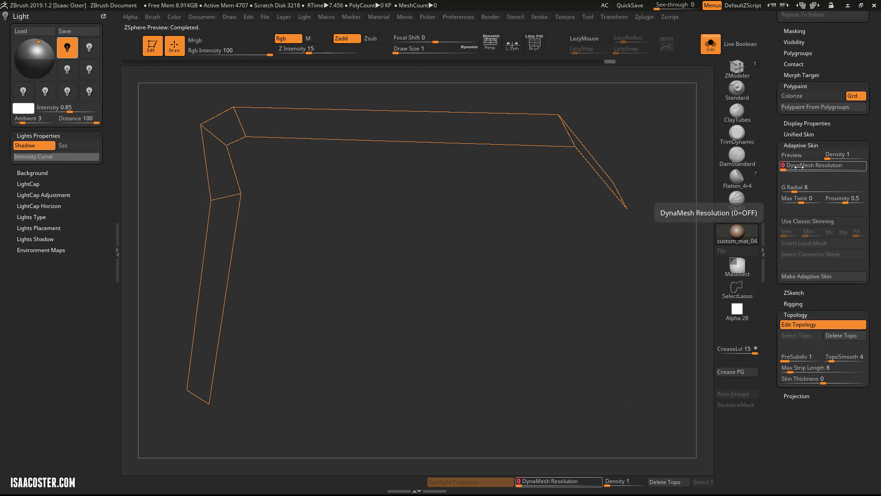
pyautogui.write('256')
pyautogui.press('Return')
pyautogui.press('a')
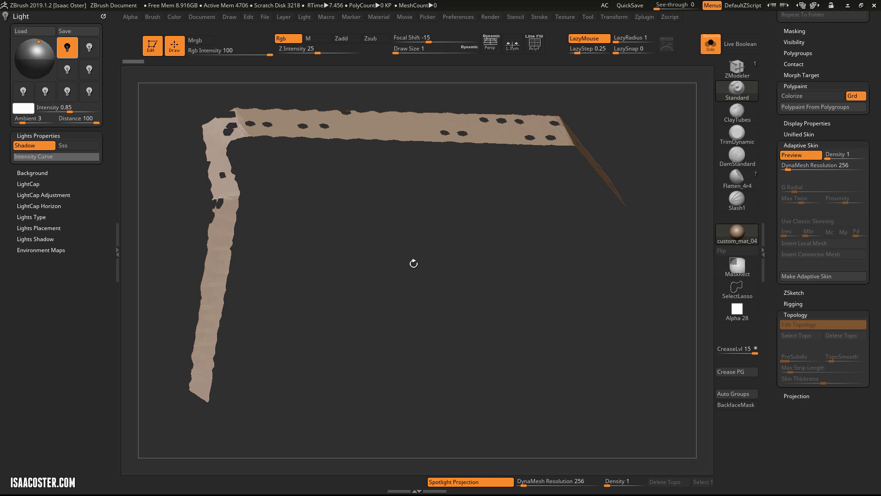
pyautogui.moveTo(392, 268); pyautogui.dragTo(470, 293)
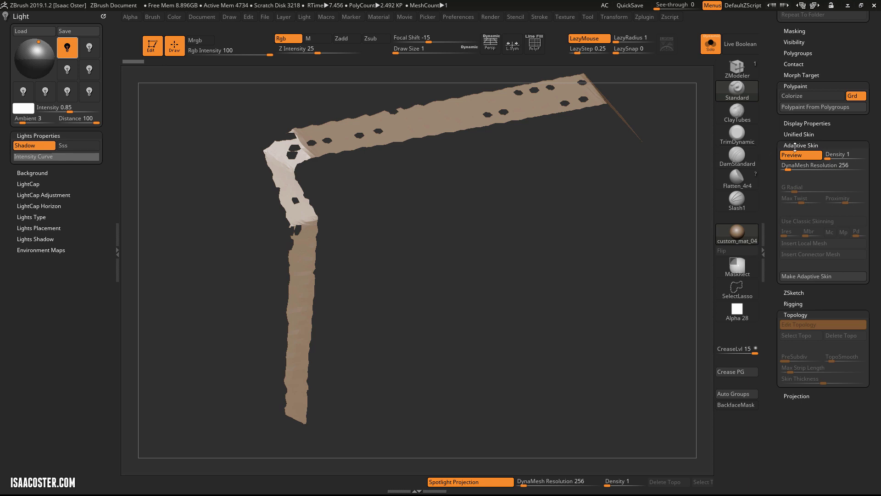
# Set the adaptive skin's DynaMesh Resolution to 0 and toggle the preview
pyautogui.click(804, 170)
pyautogui.write('0')
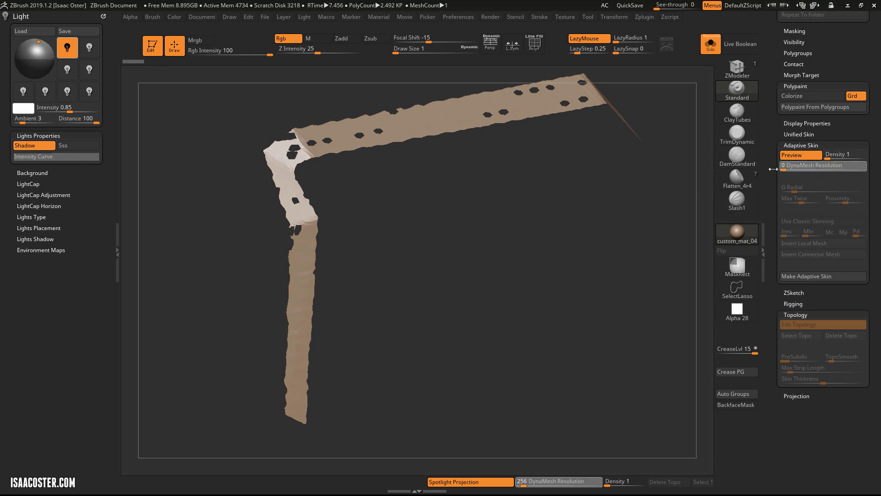
pyautogui.press('Return')
pyautogui.press('a')
pyautogui.press('a')
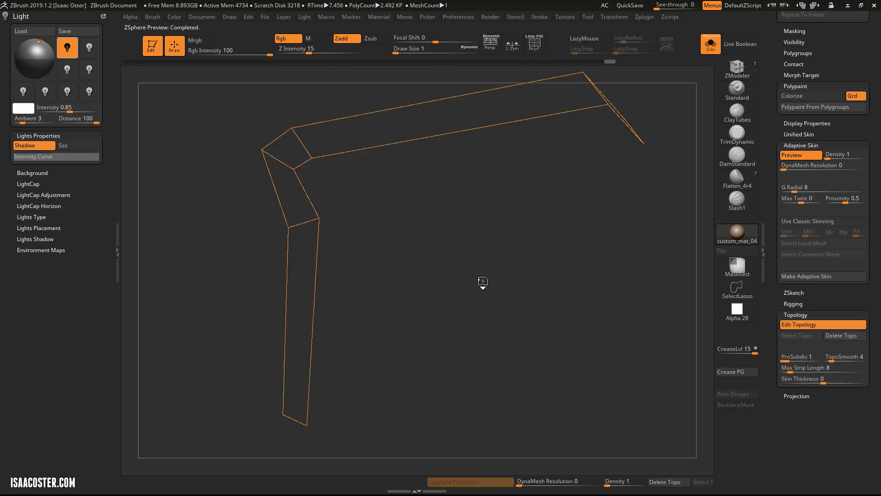
# Compare the topology lines with the adaptive skin preview from several angles, ending with the preview on
pyautogui.moveTo(465, 262); pyautogui.dragTo(454, 300)
pyautogui.press('a')
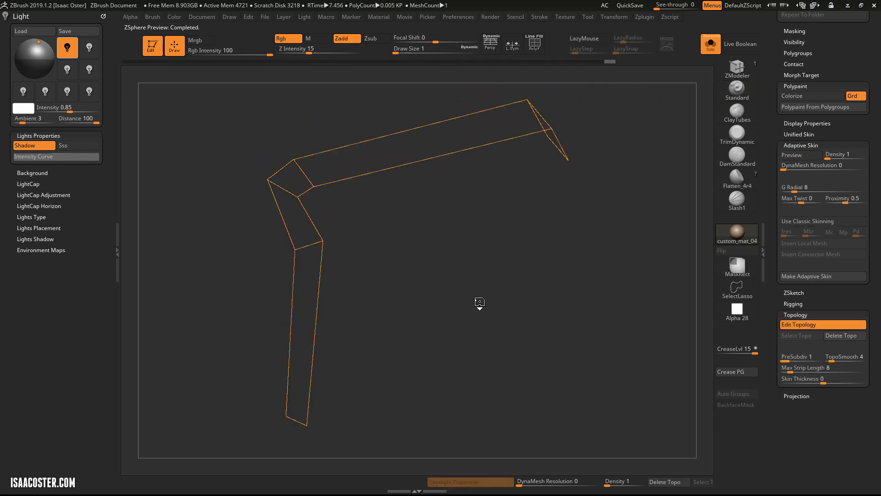
pyautogui.press('a')
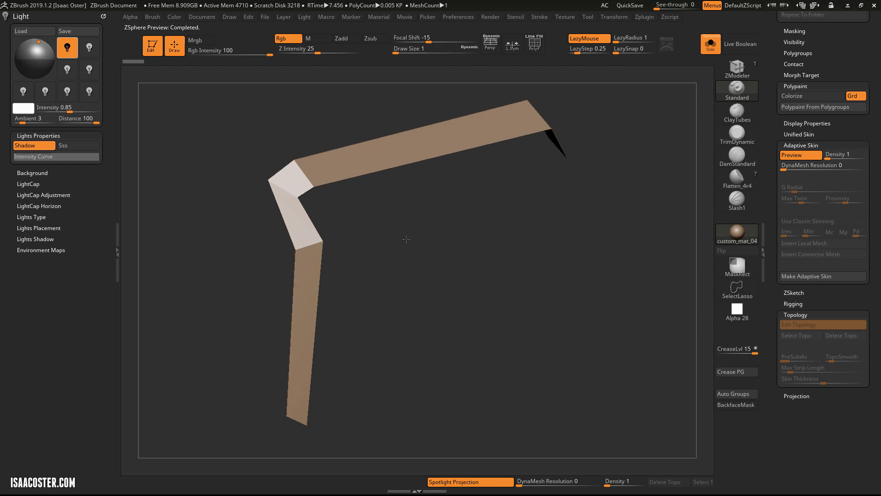
pyautogui.moveTo(407, 240); pyautogui.dragTo(453, 263)
pyautogui.press('a')
pyautogui.press('a')
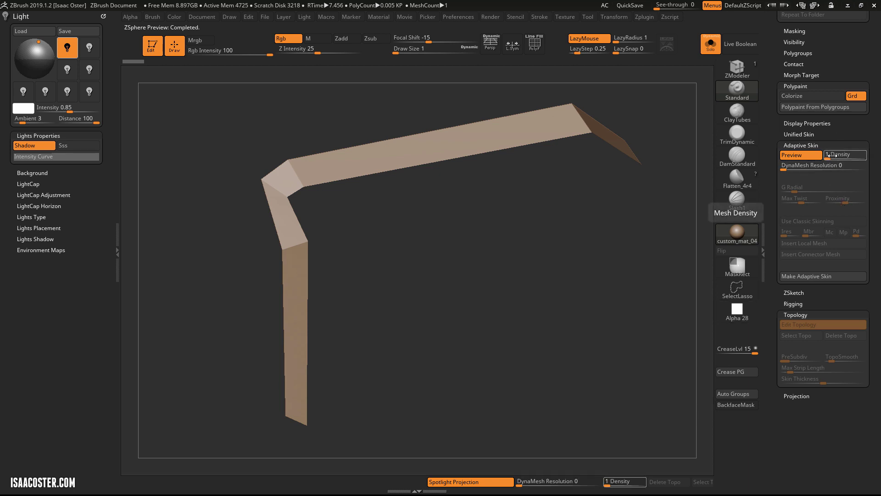
# Try an adaptive skin density of 2 with the polyframe shown, and return the density to 1
pyautogui.press('Return')
pyautogui.moveTo(603, 261)
pyautogui.mouseDown()
pyautogui.moveTo(590, 263)
pyautogui.moveTo(610, 264)
pyautogui.moveTo(590, 249)
pyautogui.mouseUp()
pyautogui.hotkey('shift', 'f')
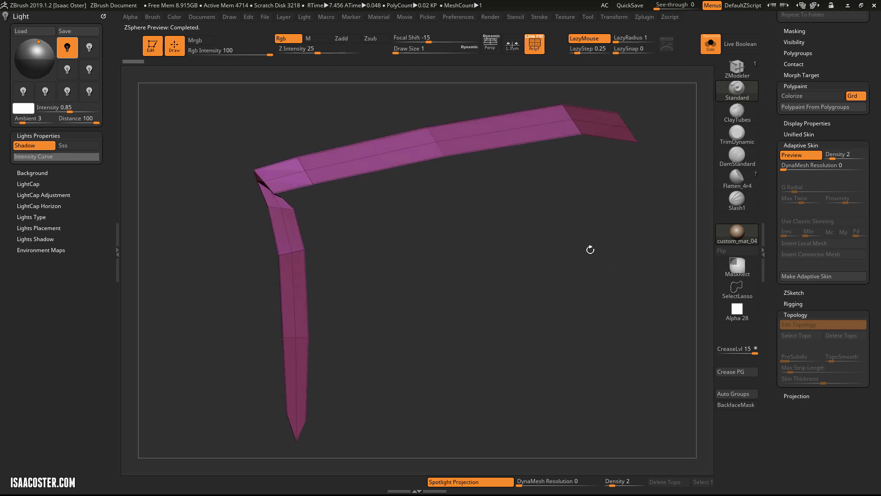
pyautogui.click(827, 155)
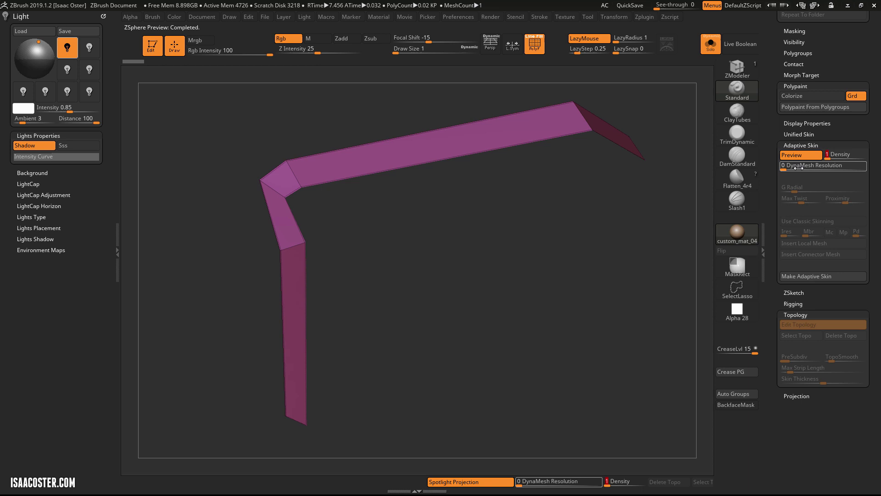
pyautogui.moveTo(444, 211); pyautogui.dragTo(518, 209)
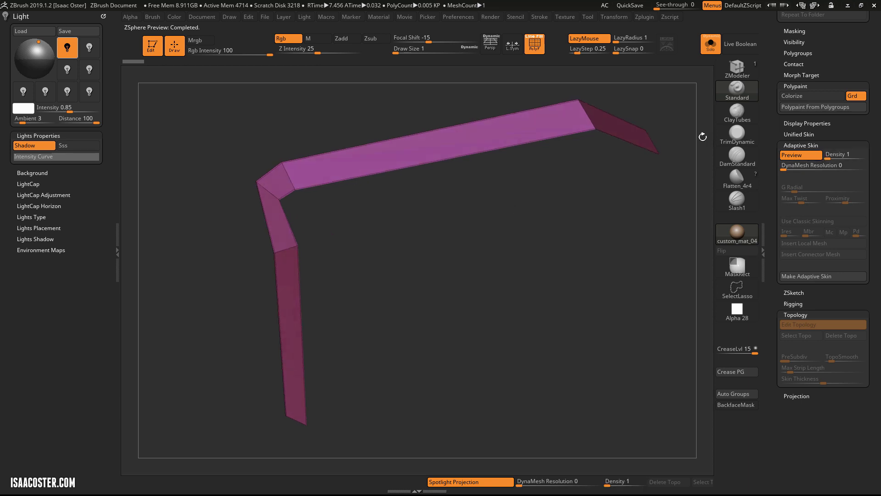
# Convert the previewed ZSphere skin into a separate PolyMesh3D tool
pyautogui.moveTo(773, 60); pyautogui.dragTo(769, 147)
pyautogui.moveTo(477, 287); pyautogui.dragTo(550, 255)
pyautogui.moveTo(771, 76); pyautogui.dragTo(776, 241)
pyautogui.moveTo(693, 217); pyautogui.dragTo(657, 229)
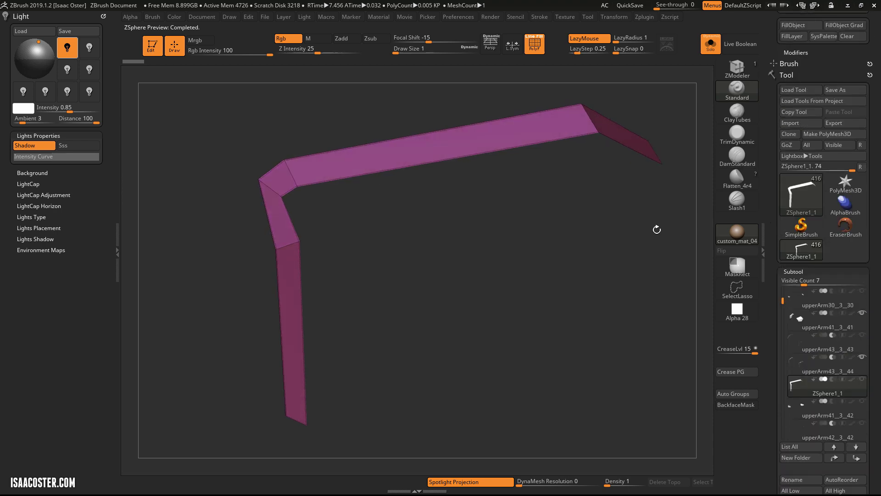
pyautogui.click(830, 134)
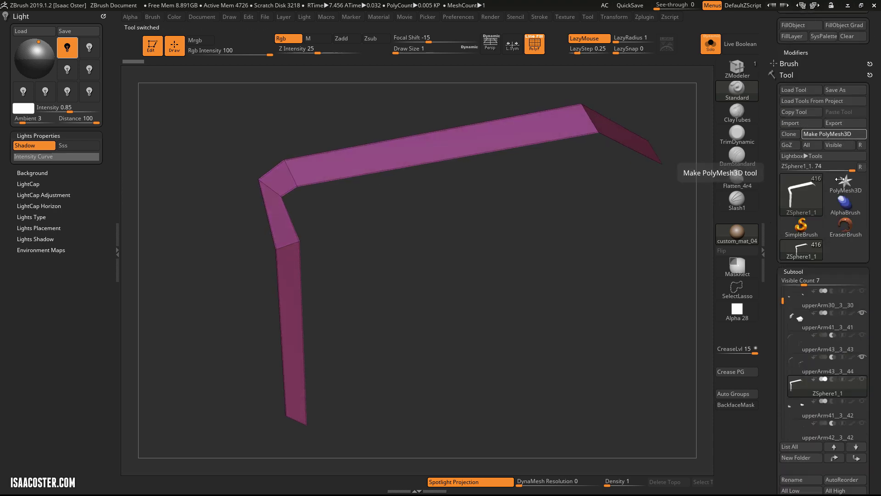
# Insert the converted PM3D_ZSphere1 mesh as a new subtool directly below ZSphere1_1
pyautogui.click(785, 251)
pyautogui.scroll(-5, 822, 192)
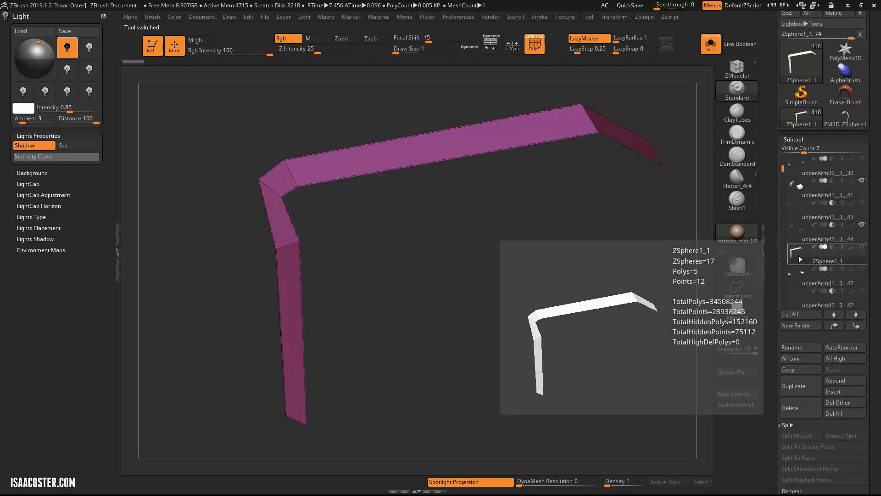
pyautogui.scroll(-2, 764, 184)
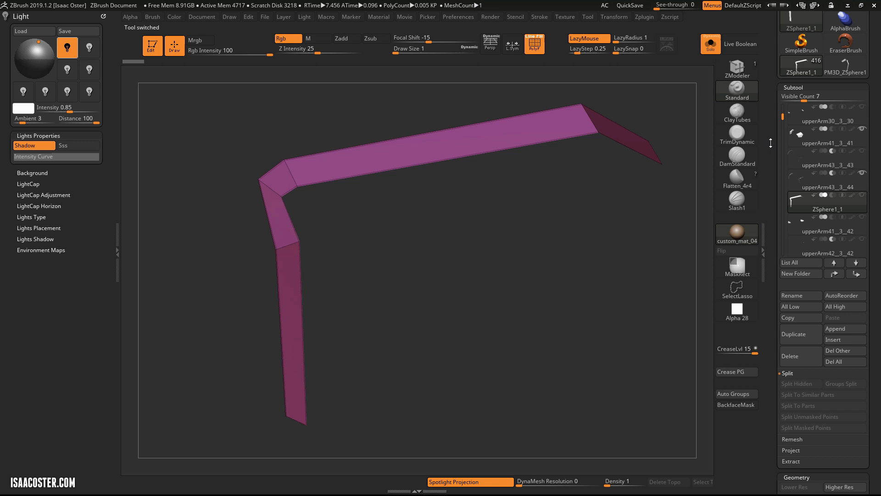
pyautogui.click(844, 337)
pyautogui.click(473, 359)
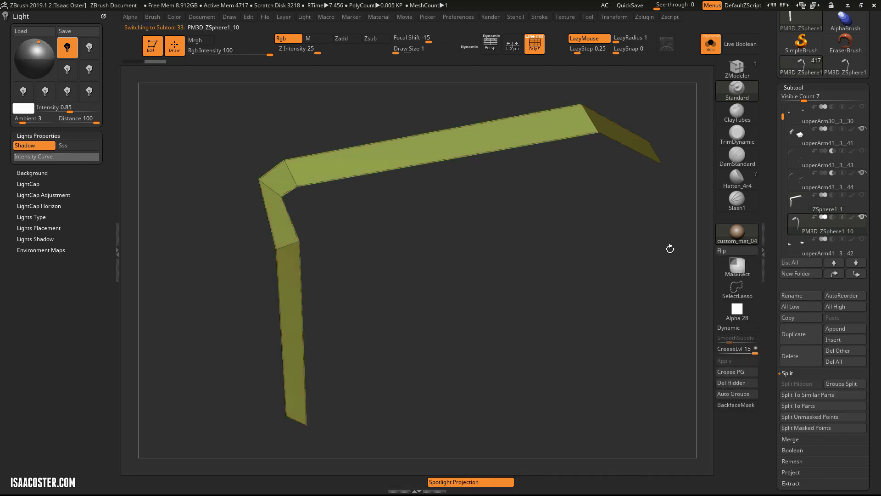
# Delete the drawn topology from the ZSphere1_1 subtool and reselect PM3D_ZSphere1_10
pyautogui.click(796, 211)
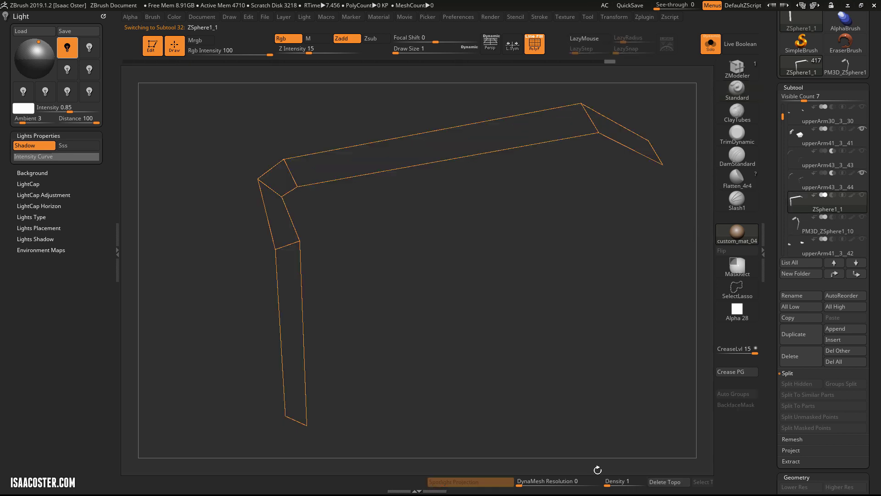
pyautogui.click(665, 483)
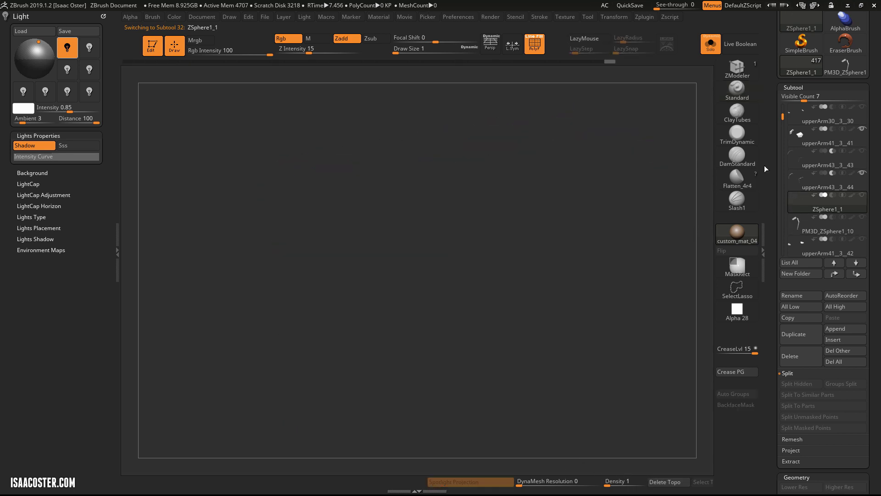
pyautogui.click(805, 231)
# Activate the ZModeler brush for editing the polygon strip
pyautogui.moveTo(537, 229); pyautogui.dragTo(325, 265)
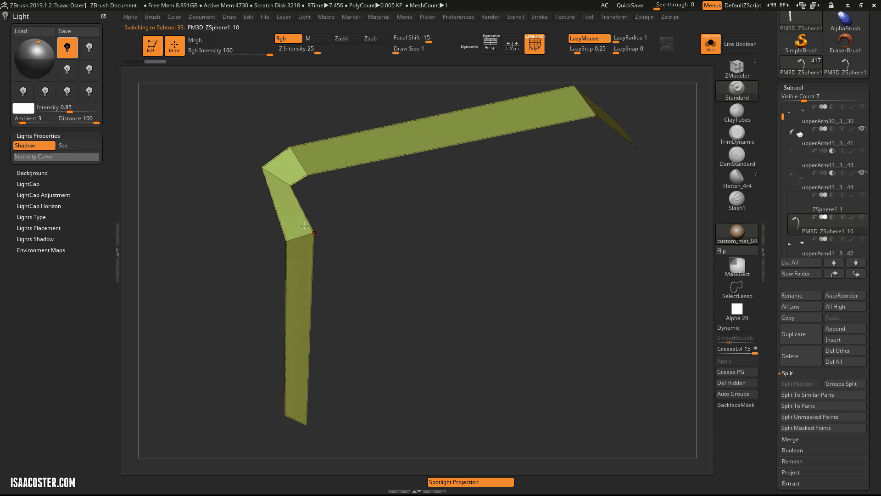
pyautogui.moveTo(574, 146); pyautogui.dragTo(574, 130)
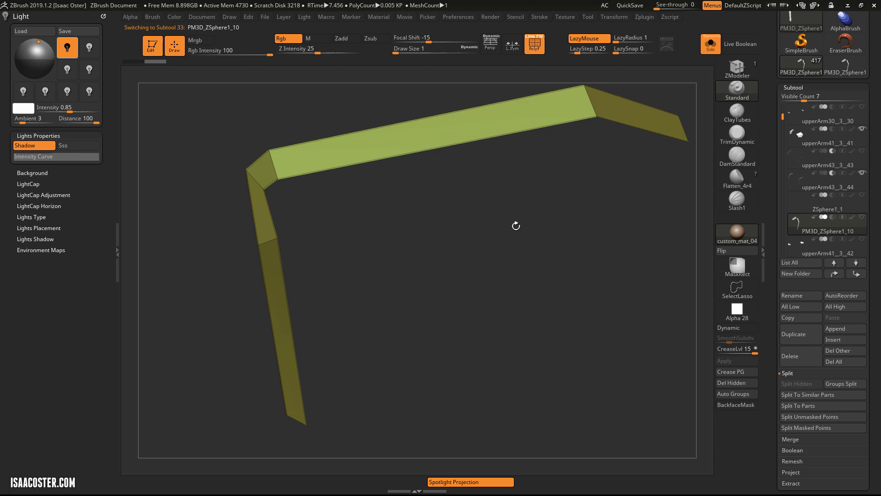
pyautogui.moveTo(516, 226); pyautogui.dragTo(595, 152)
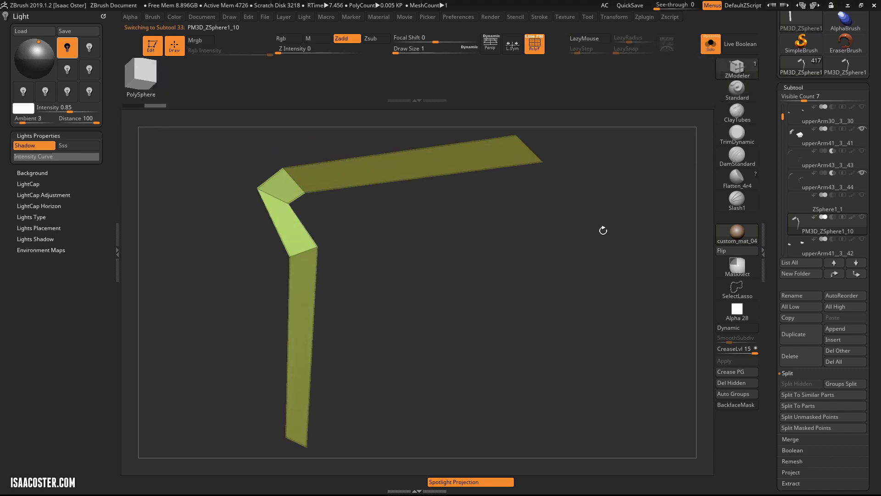
pyautogui.moveTo(604, 230); pyautogui.dragTo(561, 230)
pyautogui.press('b')
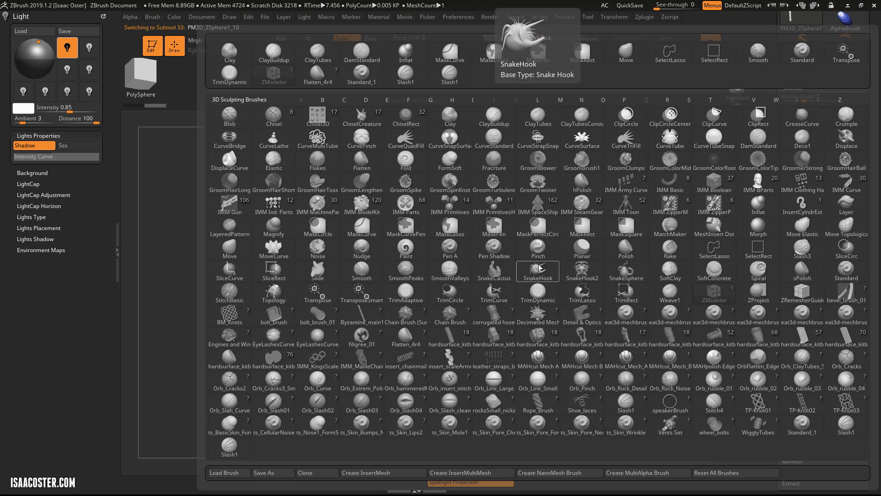
pyautogui.press('z')
pyautogui.press('m')
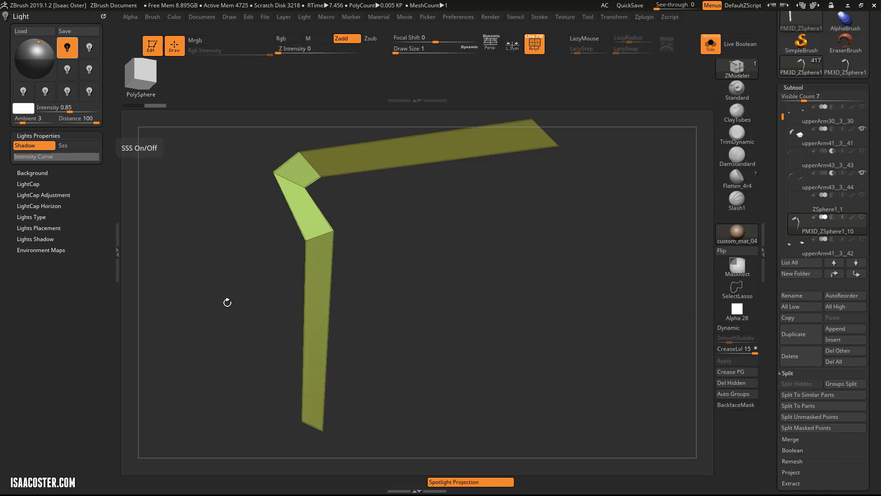
# Examine the ZModeler edge and polygon actions on the strip's lower bend
pyautogui.moveTo(416, 235); pyautogui.dragTo(407, 235)
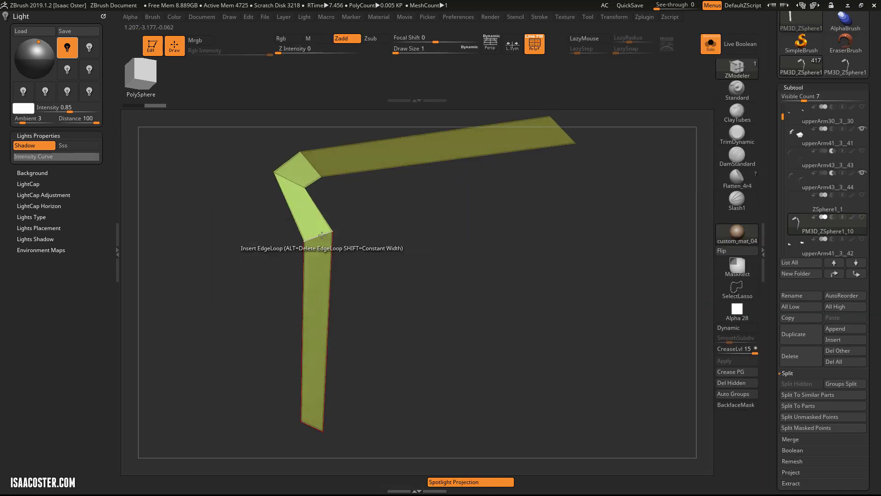
pyautogui.press('space')
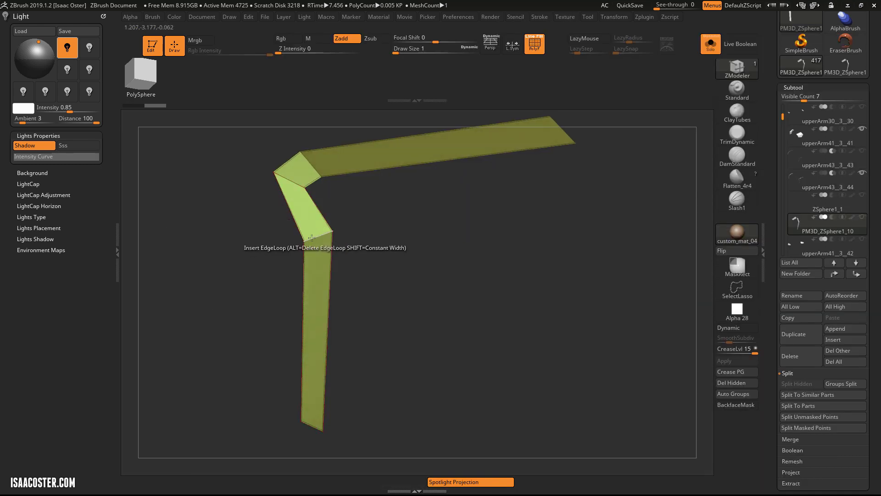
pyautogui.press('space')
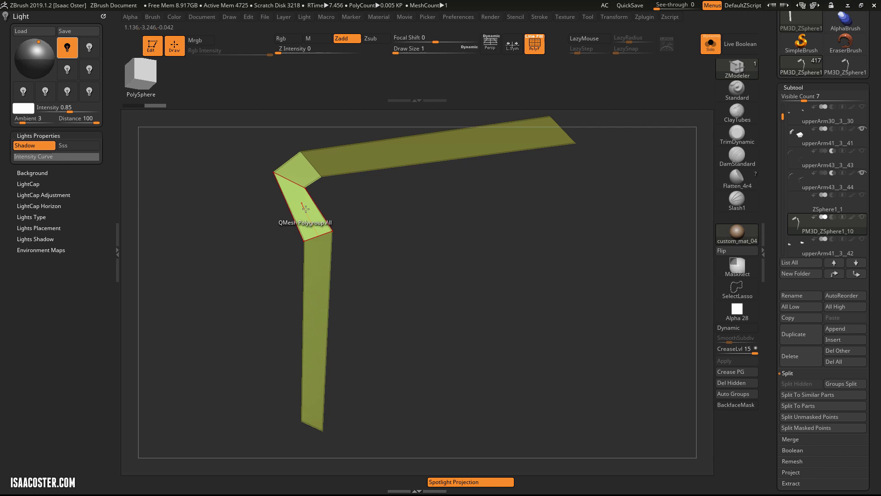
pyautogui.press('space')
pyautogui.press('space')
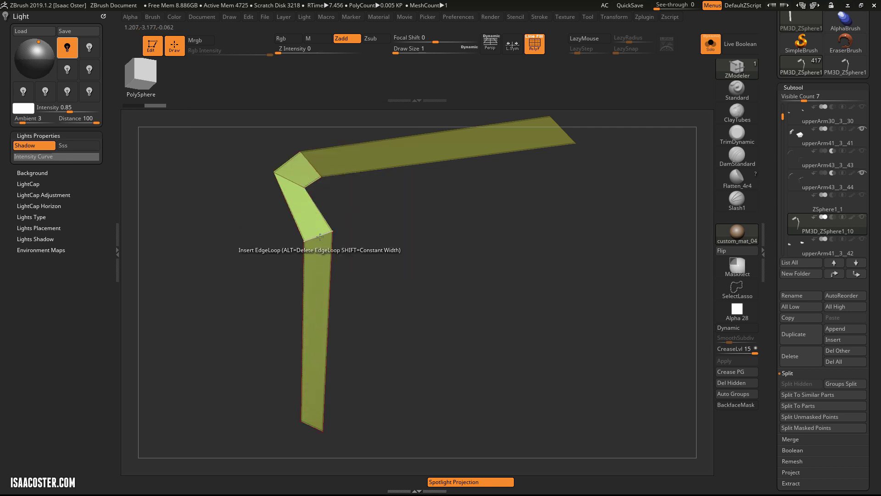
# Insert a single edge loop along the whole strip, close to its inner edge, with the ZModeler Insert edge action
pyautogui.moveTo(360, 226); pyautogui.dragTo(364, 246, button='right')
pyautogui.moveTo(364, 245); pyautogui.dragTo(358, 268)
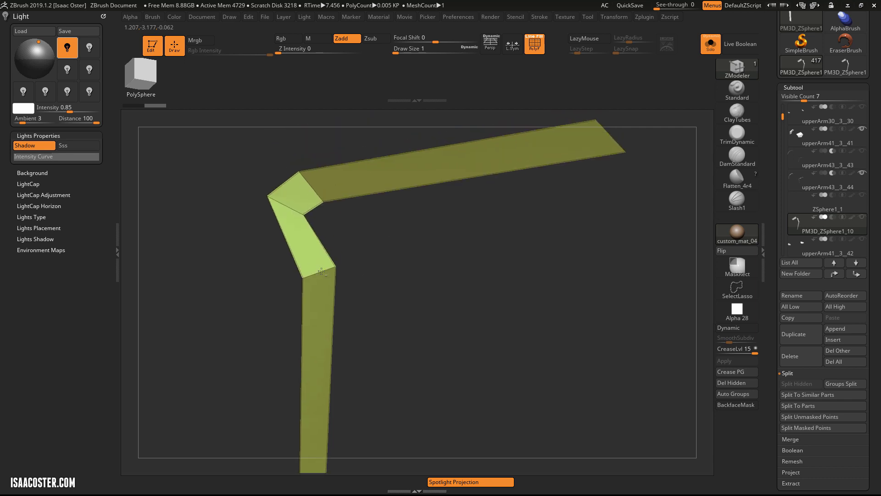
pyautogui.press('space')
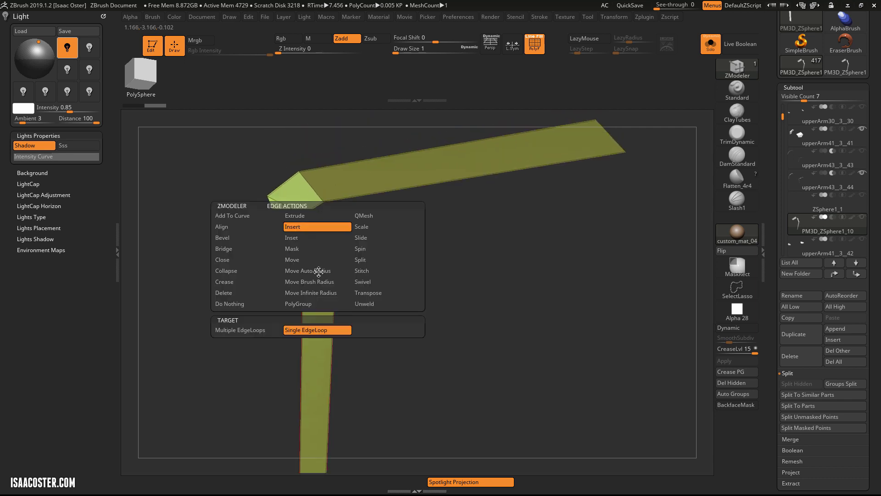
pyautogui.click(315, 273)
pyautogui.press('space')
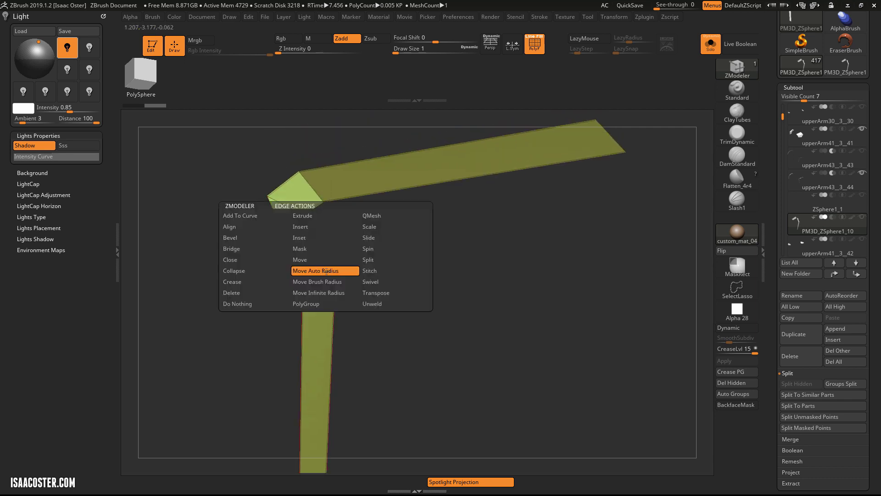
pyautogui.click(317, 236)
pyautogui.moveTo(324, 276); pyautogui.dragTo(334, 273)
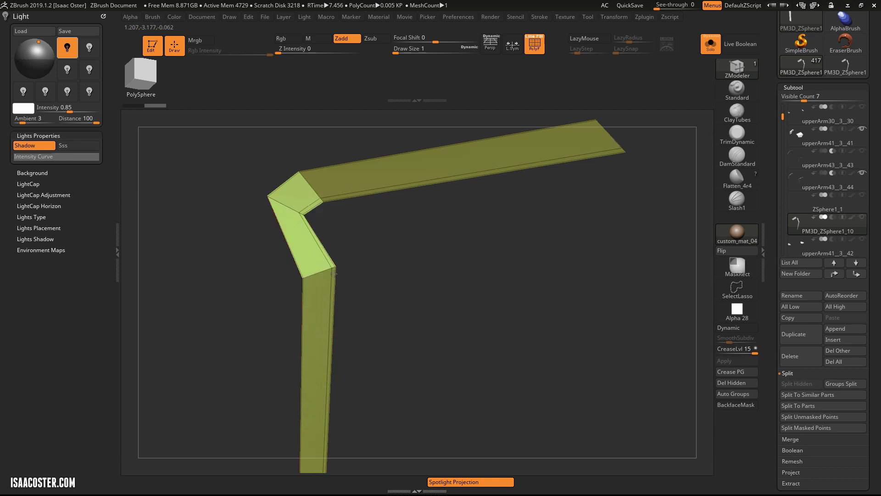
# Activate the SelectLasso brush and hide the strip's wide polygon loop so only the narrow inner strip stays visible
pyautogui.moveTo(390, 292); pyautogui.dragTo(382, 268)
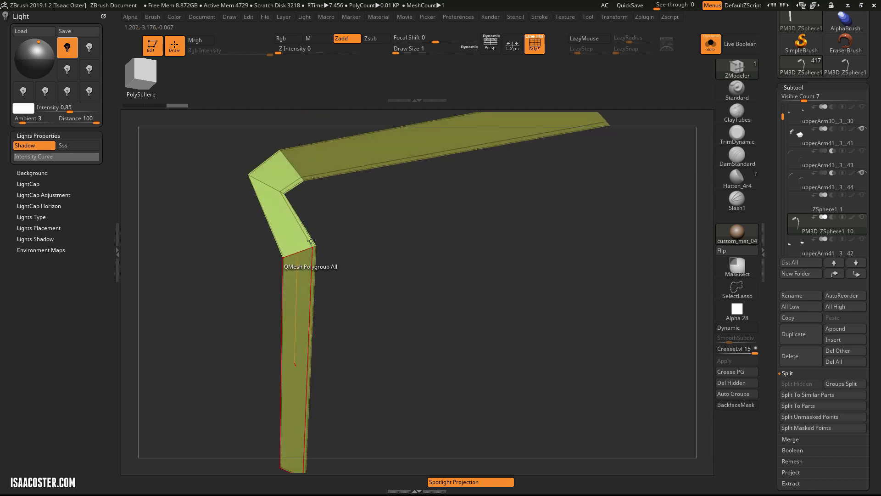
pyautogui.moveTo(432, 236); pyautogui.dragTo(407, 245)
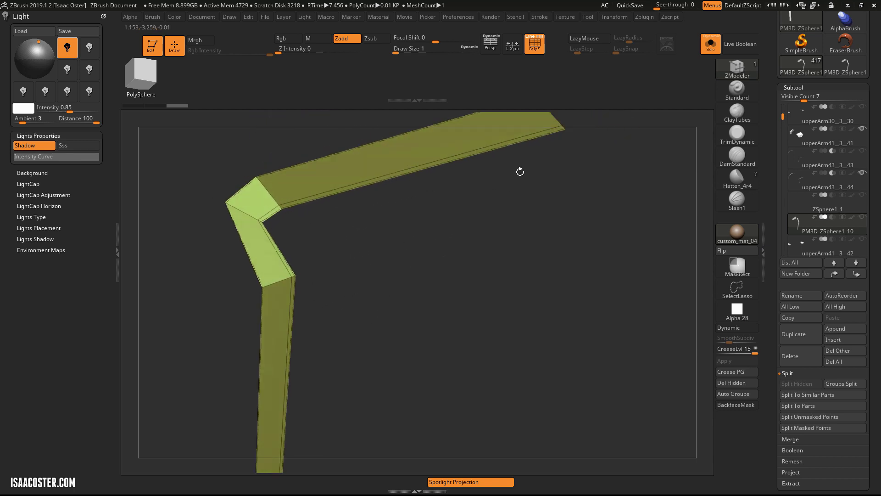
pyautogui.moveTo(535, 267); pyautogui.dragTo(411, 262)
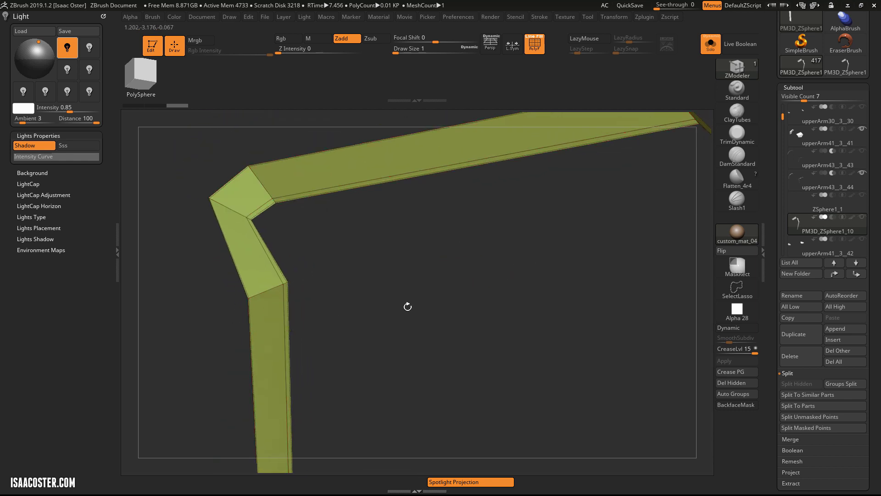
pyautogui.moveTo(407, 305)
pyautogui.mouseDown()
pyautogui.moveTo(506, 290)
pyautogui.moveTo(506, 249)
pyautogui.mouseUp()
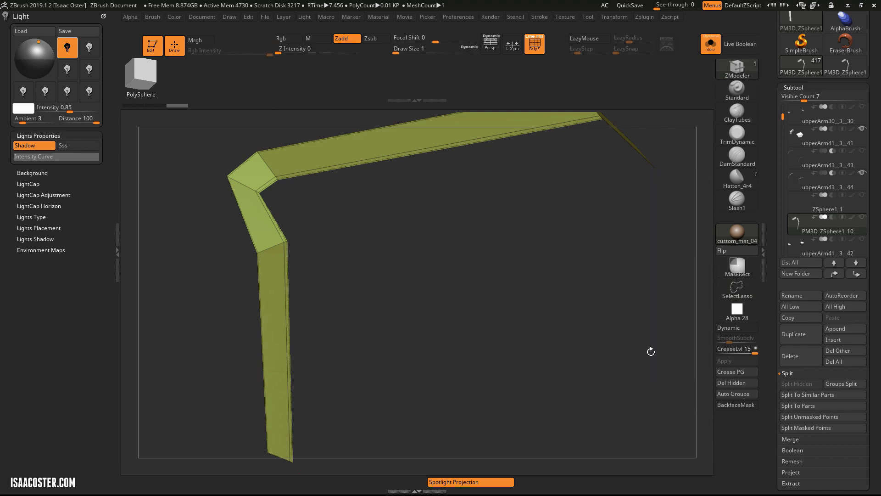
pyautogui.click(738, 288)
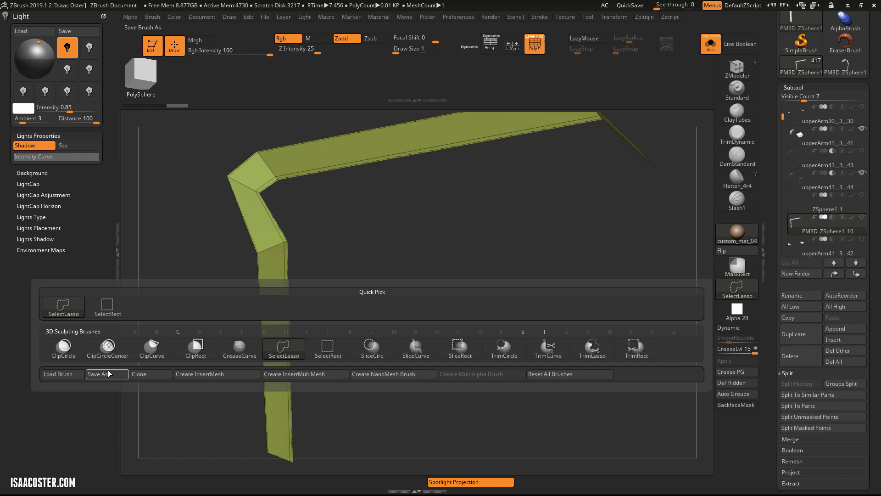
pyautogui.keyDown('ctrl'); pyautogui.keyDown('shift'); pyautogui.click(747, 295); pyautogui.keyUp('shift'); pyautogui.keyUp('ctrl')
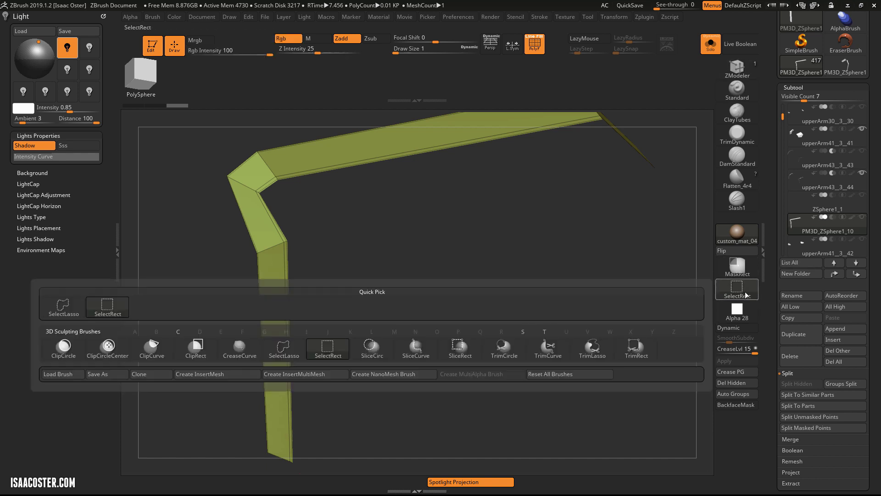
pyautogui.click(745, 296)
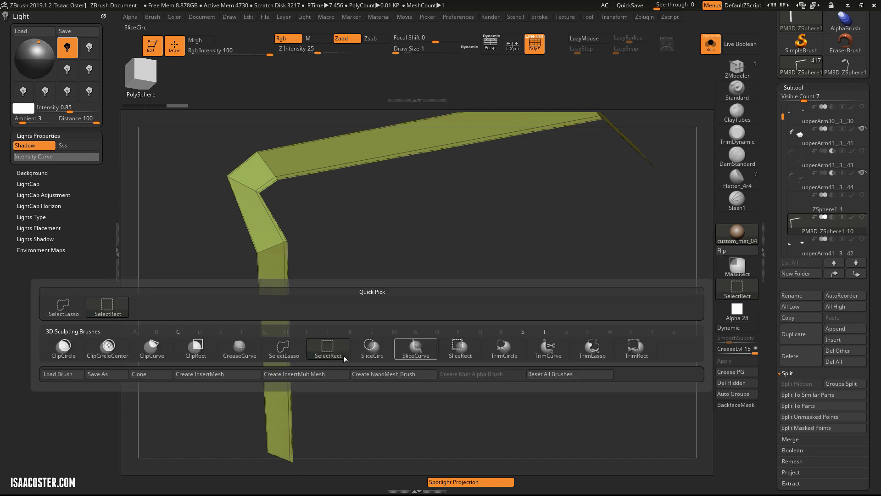
pyautogui.click(284, 351)
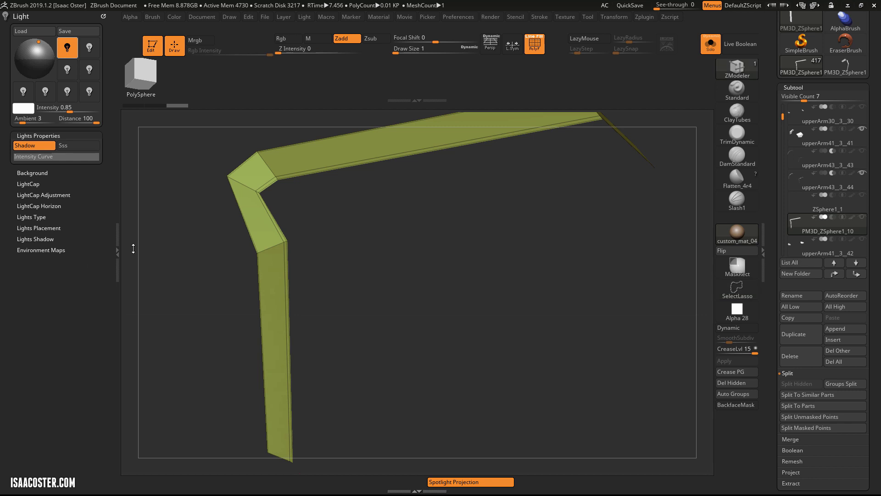
pyautogui.keyDown('ctrl'); pyautogui.keyDown('shift'); pyautogui.click(271, 246); pyautogui.keyUp('shift'); pyautogui.keyUp('ctrl')
pyautogui.moveTo(431, 321); pyautogui.dragTo(715, 360)
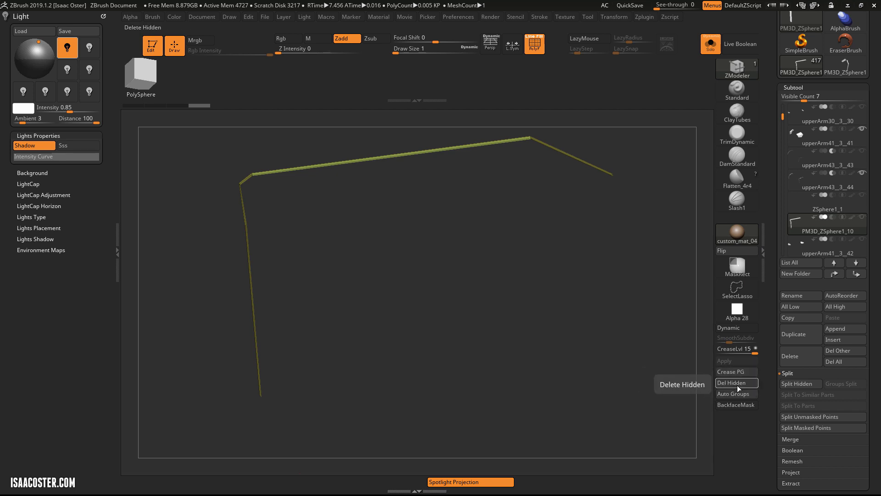
# Permanently delete the hidden polygons with Del Hidden in the Modify Topology geometry options
pyautogui.moveTo(772, 373); pyautogui.dragTo(780, 436)
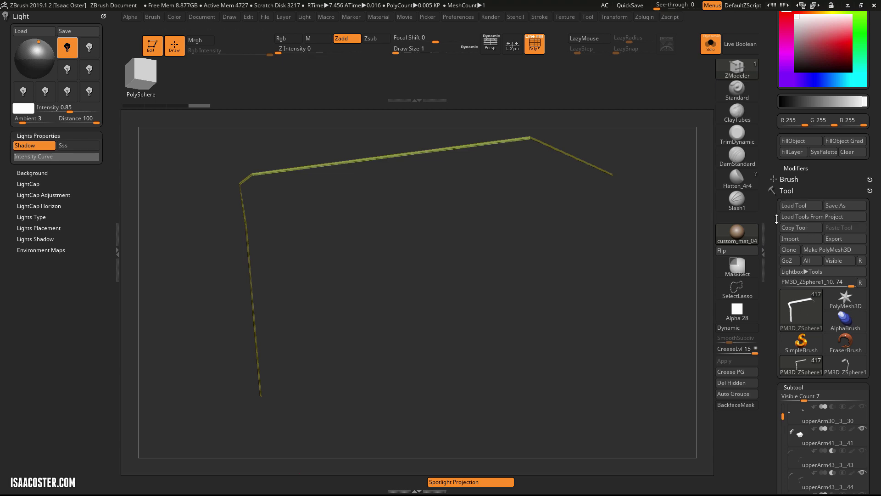
pyautogui.moveTo(777, 219); pyautogui.dragTo(769, 100)
pyautogui.moveTo(774, 257); pyautogui.dragTo(769, 183)
pyautogui.click(803, 316)
pyautogui.click(802, 316)
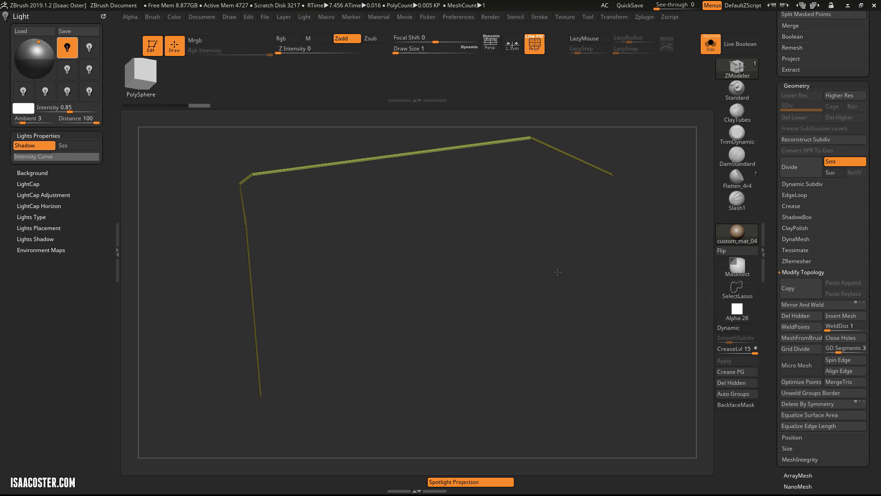
# Check how the thin strip sits on the armour surface, and isolate it again for a close view of its bend
pyautogui.moveTo(558, 272); pyautogui.dragTo(670, 91)
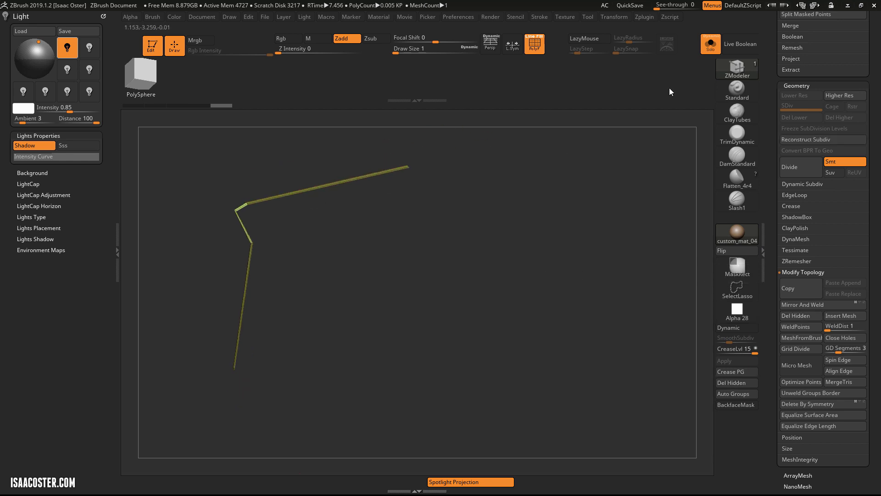
pyautogui.click(711, 45)
pyautogui.moveTo(578, 257); pyautogui.dragTo(642, 88)
pyautogui.moveTo(623, 201); pyautogui.dragTo(610, 211)
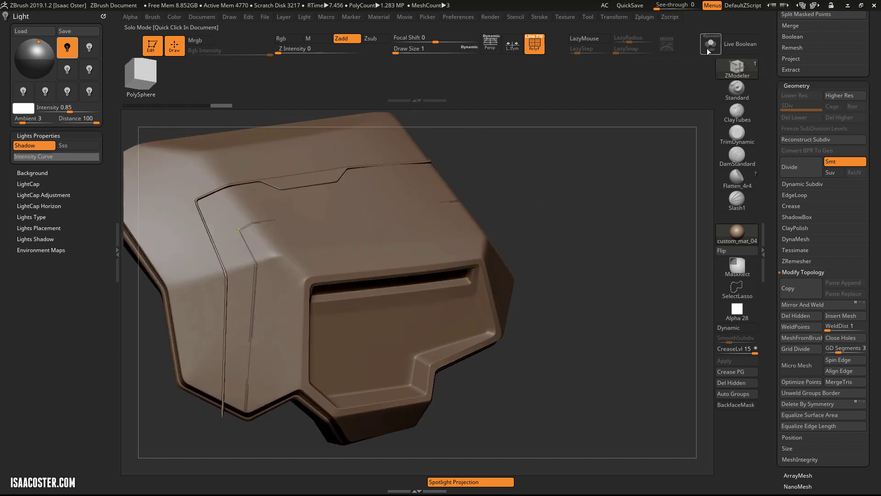
pyautogui.click(709, 46)
pyautogui.moveTo(605, 246); pyautogui.dragTo(427, 324)
pyautogui.moveTo(347, 239); pyautogui.dragTo(343, 239)
pyautogui.moveTo(661, 118); pyautogui.dragTo(684, 113)
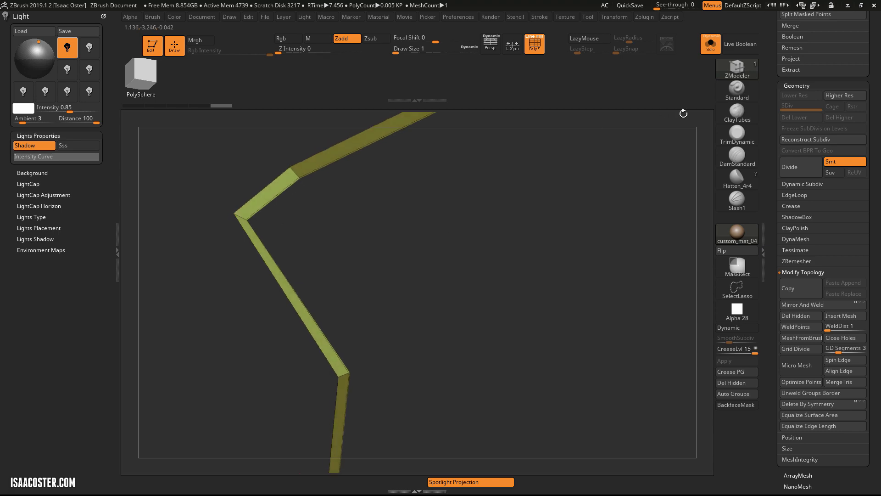
# Activate the Move brush for adjusting the corner points at the strip's bend
pyautogui.click(740, 67)
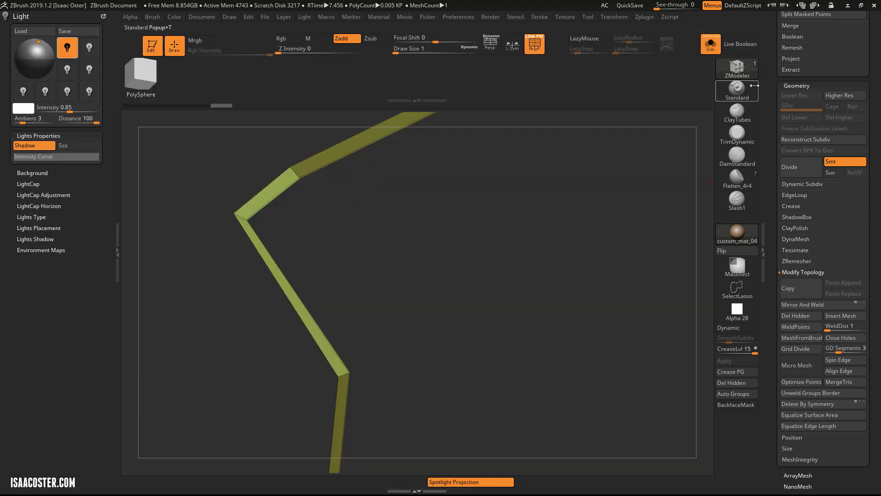
pyautogui.click(743, 85)
pyautogui.click(743, 85)
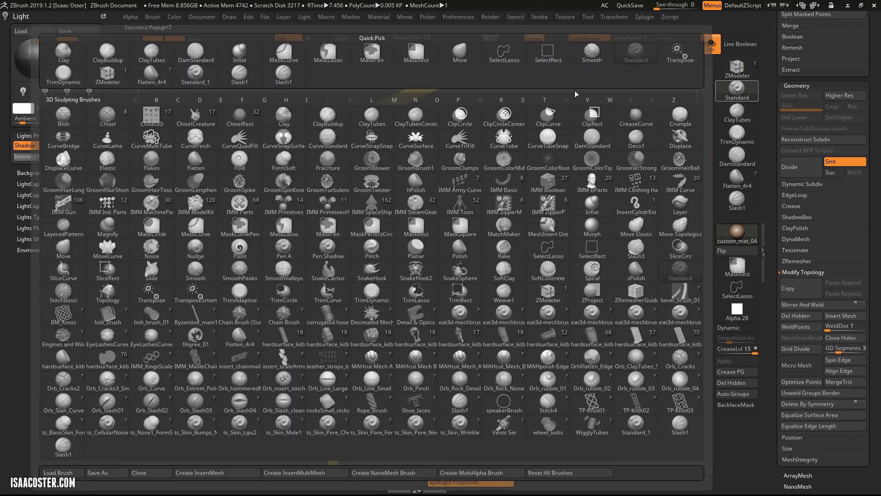
pyautogui.click(459, 55)
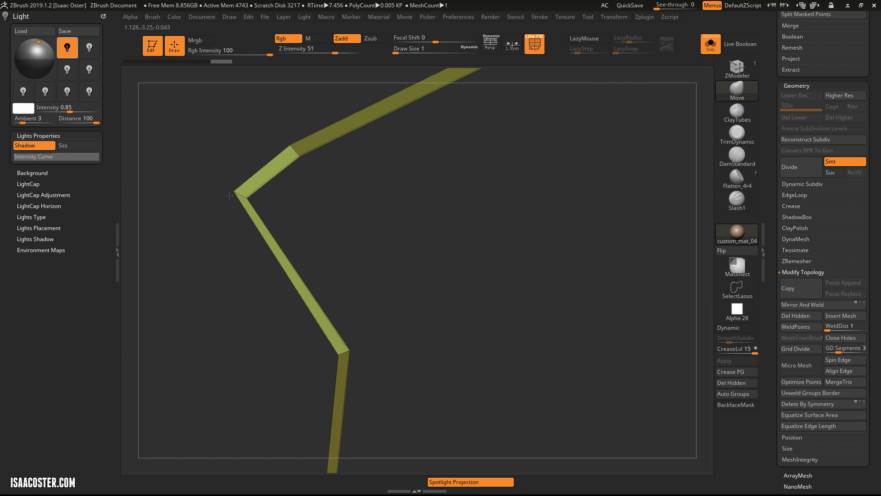
pyautogui.moveTo(229, 195)
pyautogui.mouseDown()
pyautogui.moveTo(396, 250)
pyautogui.moveTo(401, 335)
pyautogui.moveTo(416, 328)
pyautogui.moveTo(416, 346)
pyautogui.moveTo(435, 343)
pyautogui.moveTo(421, 330)
pyautogui.moveTo(472, 218)
pyautogui.mouseUp()
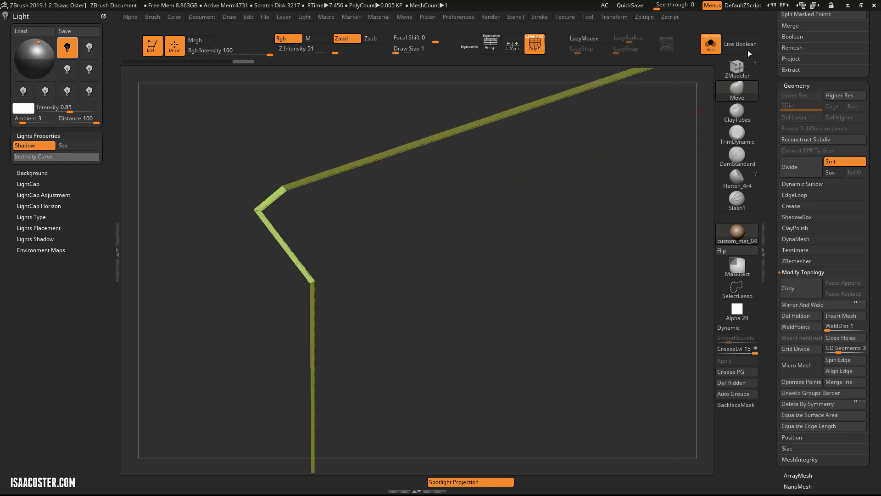
# Thicken the thin strip into a solid band with the ZModeler QMesh polygon action, using Island as its target
pyautogui.click(739, 68)
pyautogui.moveTo(565, 187)
pyautogui.mouseDown()
pyautogui.moveTo(448, 236)
pyautogui.moveTo(452, 284)
pyautogui.moveTo(427, 322)
pyautogui.moveTo(379, 342)
pyautogui.mouseUp()
pyautogui.press('space')
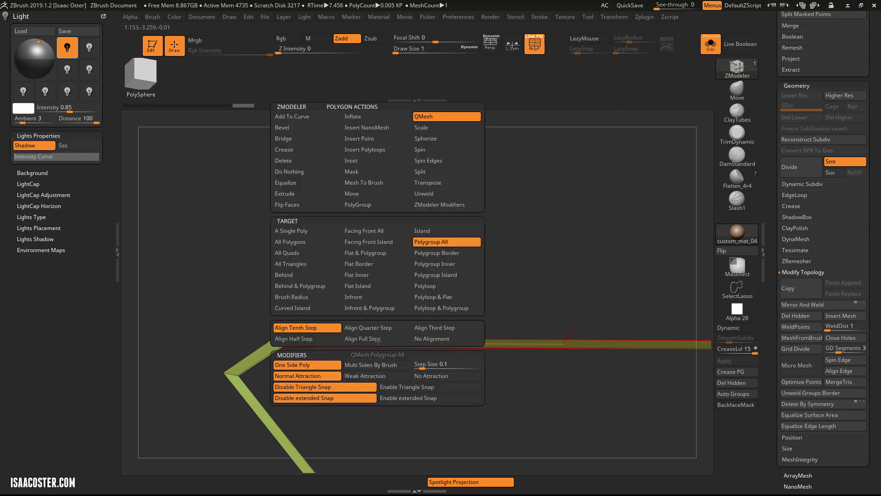
pyautogui.press('space')
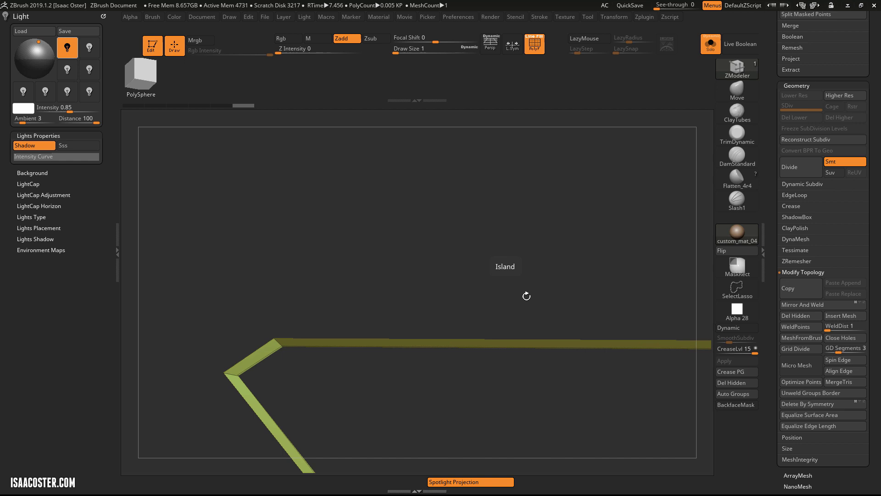
pyautogui.moveTo(491, 342); pyautogui.dragTo(422, 295)
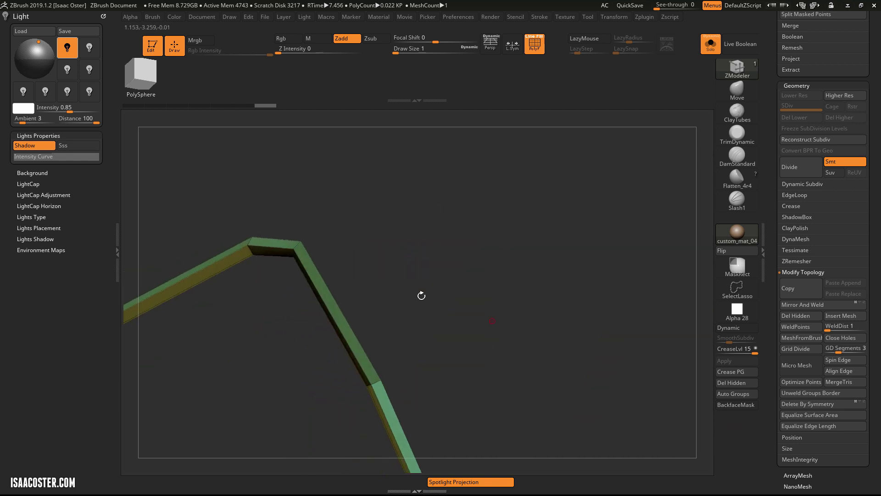
pyautogui.moveTo(279, 252); pyautogui.dragTo(265, 272)
pyautogui.moveTo(447, 289); pyautogui.dragTo(430, 314)
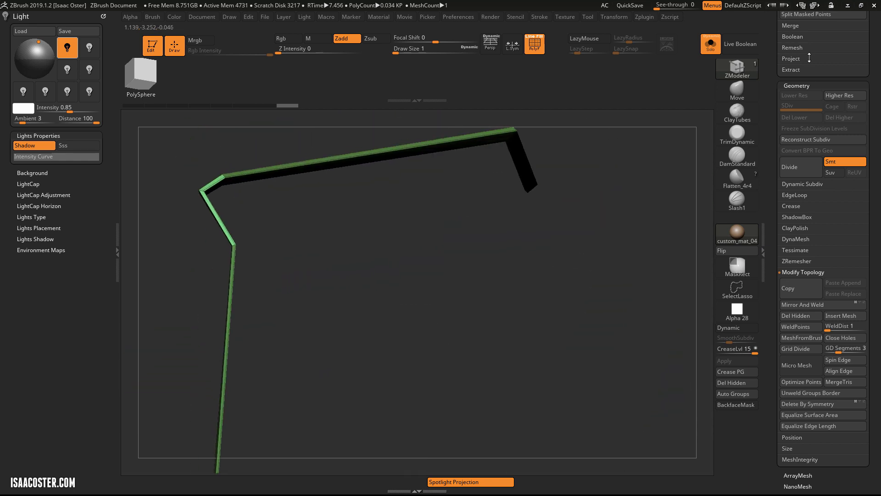
# Check the thickened band against the armour and, with it isolated again, insert an edge loop across its long upper segment
pyautogui.click(711, 46)
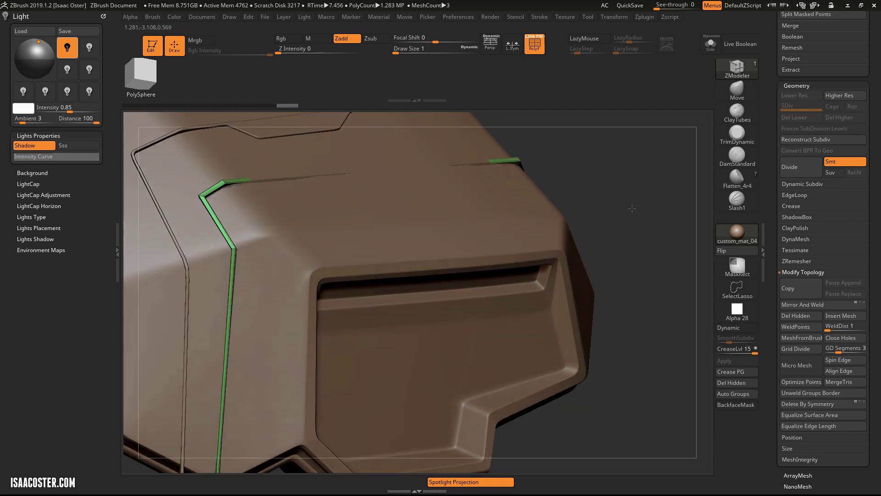
pyautogui.click(711, 45)
pyautogui.moveTo(639, 163); pyautogui.dragTo(615, 237)
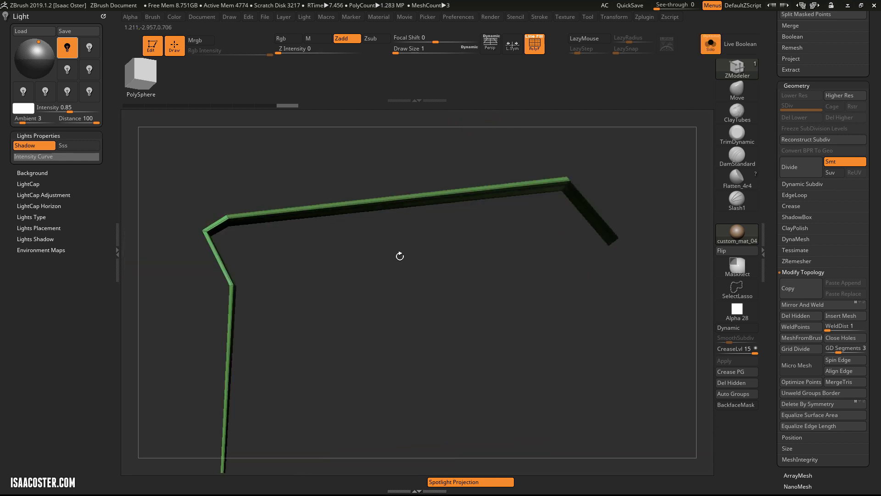
pyautogui.keyDown('alt'); pyautogui.moveTo(400, 256); pyautogui.dragTo(415, 296); pyautogui.keyUp('alt')
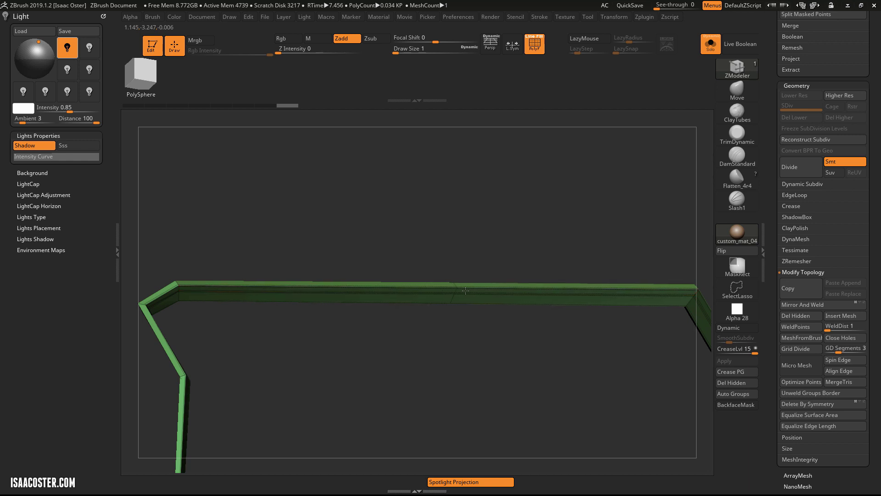
pyautogui.keyDown('ctrl'); pyautogui.moveTo(492, 267); pyautogui.dragTo(440, 348); pyautogui.keyUp('ctrl')
# Activate Move mode with a transpose line on the band's long upper segment, swapping briefly to the gizmo and back
pyautogui.press('w')
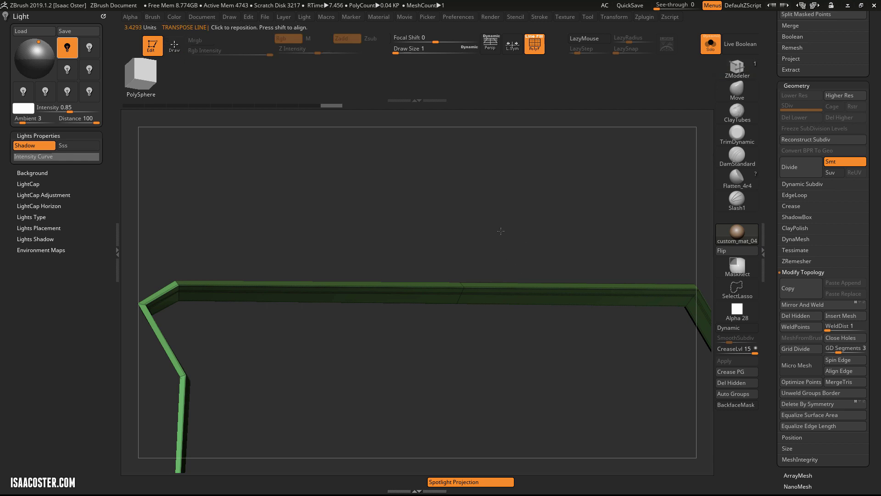
pyautogui.keyDown('alt'); pyautogui.moveTo(501, 231); pyautogui.dragTo(504, 244); pyautogui.keyUp('alt')
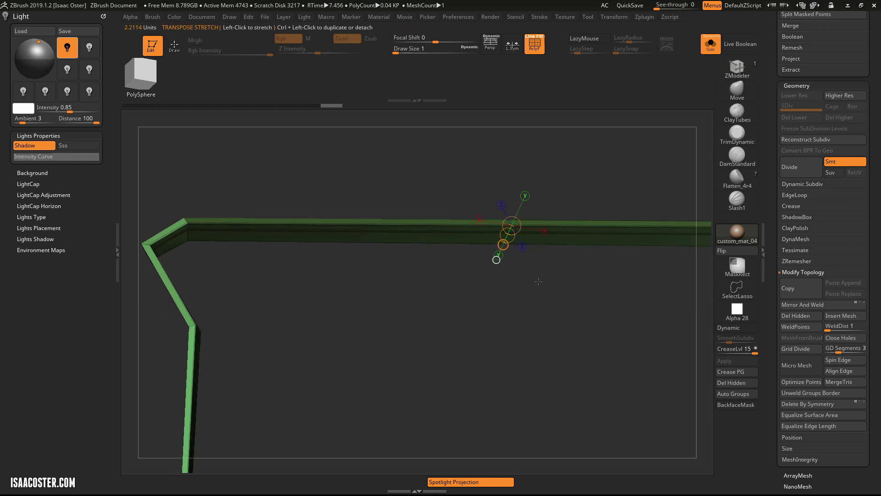
pyautogui.keyDown('alt'); pyautogui.moveTo(538, 281); pyautogui.dragTo(447, 382); pyautogui.keyUp('alt')
pyautogui.moveTo(438, 245); pyautogui.dragTo(465, 244)
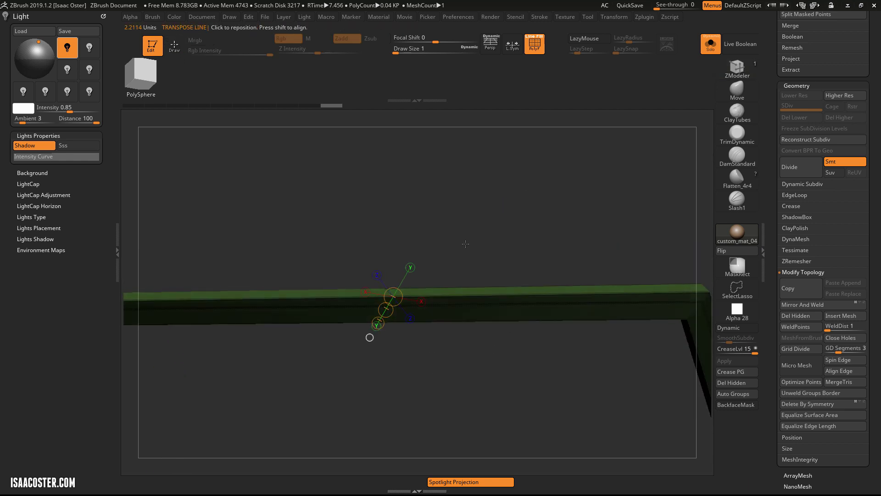
pyautogui.press('y')
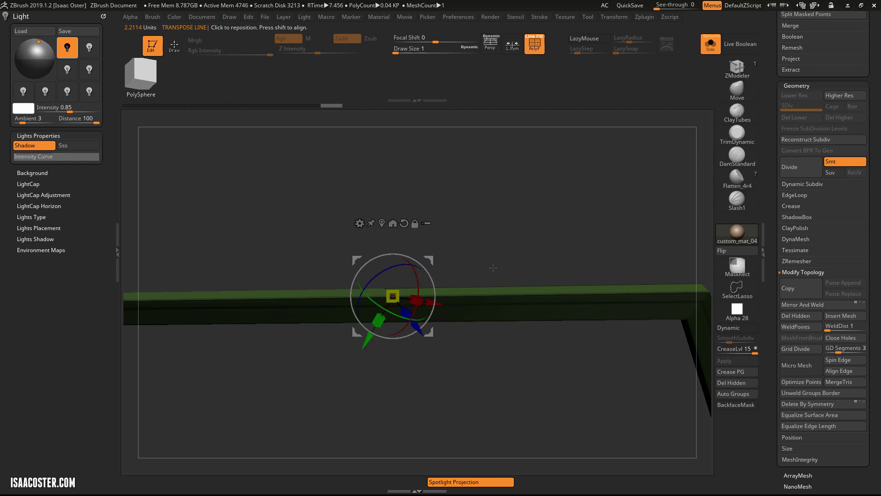
pyautogui.press('y')
# Try the transpose line across the corner, and lay it across the inserted edge loop on the band's upper segment
pyautogui.moveTo(459, 337); pyautogui.dragTo(380, 327)
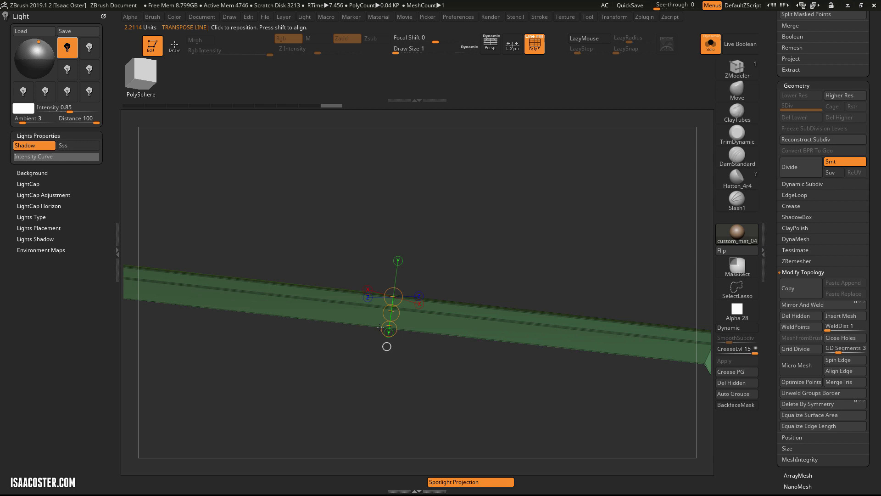
pyautogui.moveTo(470, 359); pyautogui.dragTo(454, 326)
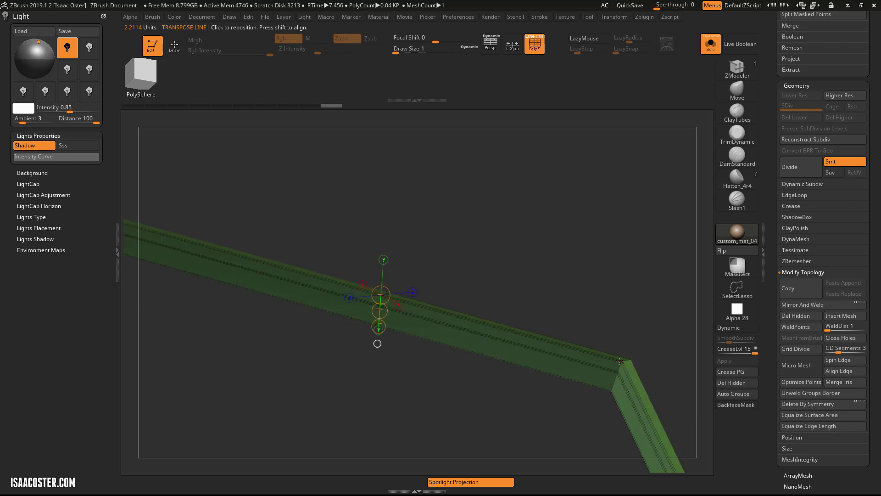
pyautogui.moveTo(621, 362); pyautogui.dragTo(612, 391)
pyautogui.moveTo(420, 373); pyautogui.dragTo(409, 356)
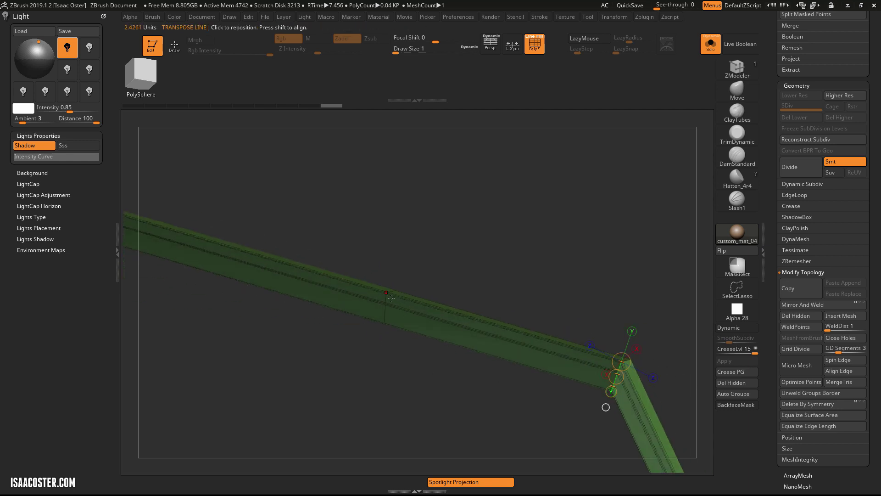
pyautogui.moveTo(387, 294); pyautogui.dragTo(385, 324)
pyautogui.moveTo(491, 255)
pyautogui.mouseDown()
pyautogui.moveTo(508, 207)
pyautogui.moveTo(503, 255)
pyautogui.mouseUp()
# Bring back the armour and raise the band's middle edge loop above the surface with the transpose line, and return to Draw mode
pyautogui.click(718, 39)
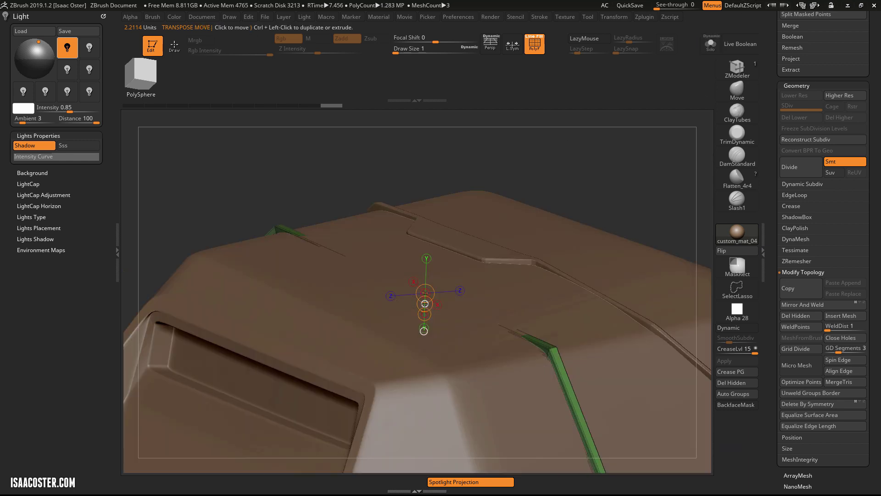
pyautogui.moveTo(425, 303); pyautogui.dragTo(425, 298)
pyautogui.click(715, 46)
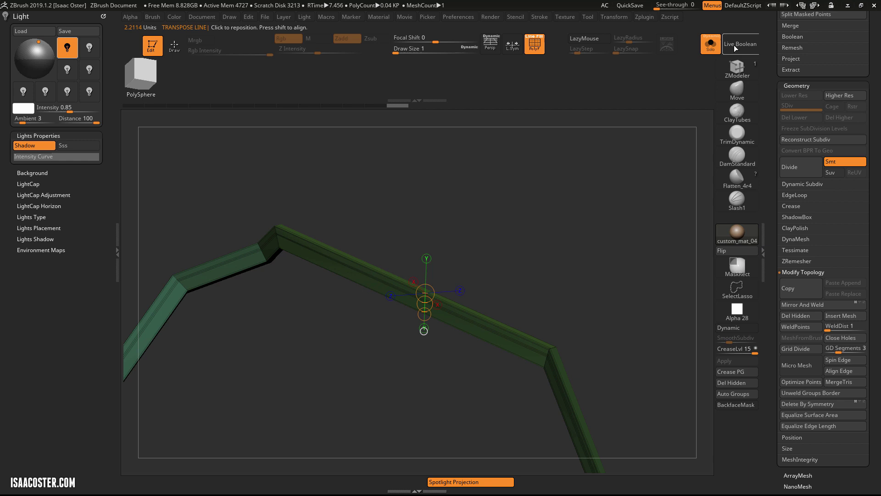
pyautogui.click(710, 44)
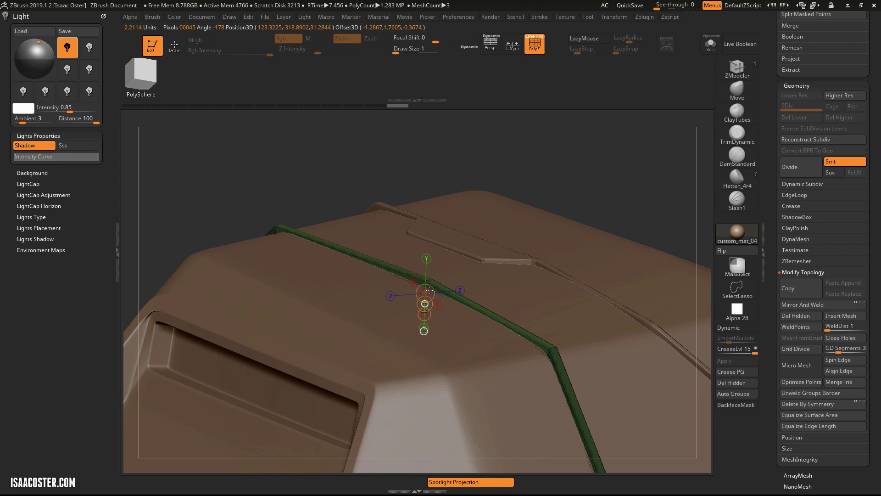
pyautogui.moveTo(613, 183)
pyautogui.mouseDown()
pyautogui.moveTo(548, 184)
pyautogui.moveTo(589, 193)
pyautogui.moveTo(589, 160)
pyautogui.moveTo(592, 168)
pyautogui.mouseUp()
pyautogui.press('q')
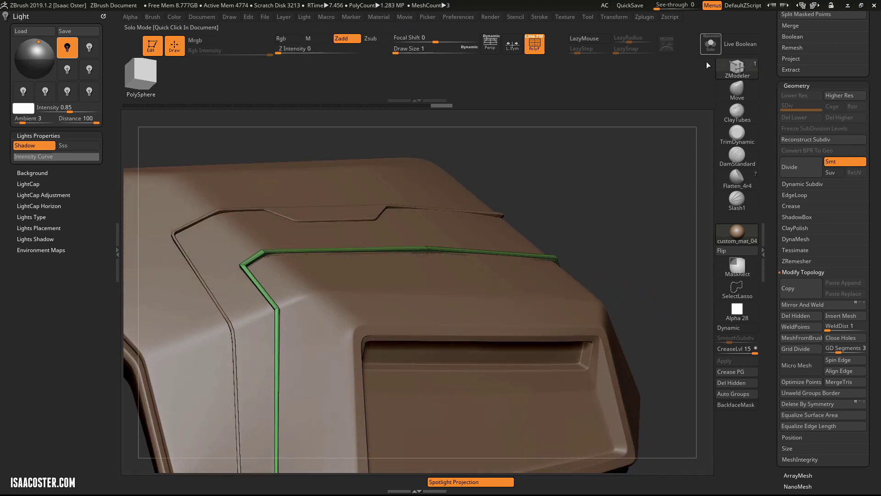
# Isolate the band and set the ZModeler edge action to Crease with EdgeLoop Complete as its target
pyautogui.click(711, 45)
pyautogui.moveTo(651, 177); pyautogui.dragTo(508, 256)
pyautogui.press('space')
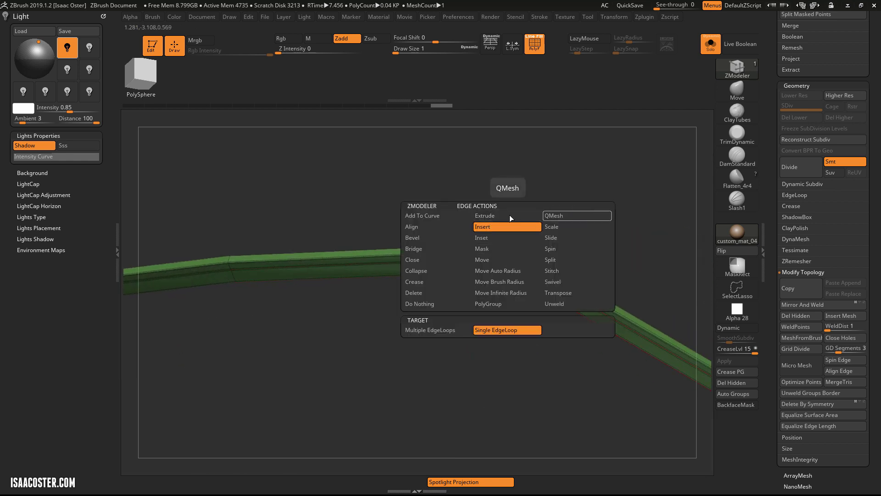
pyautogui.click(426, 281)
pyautogui.click(430, 340)
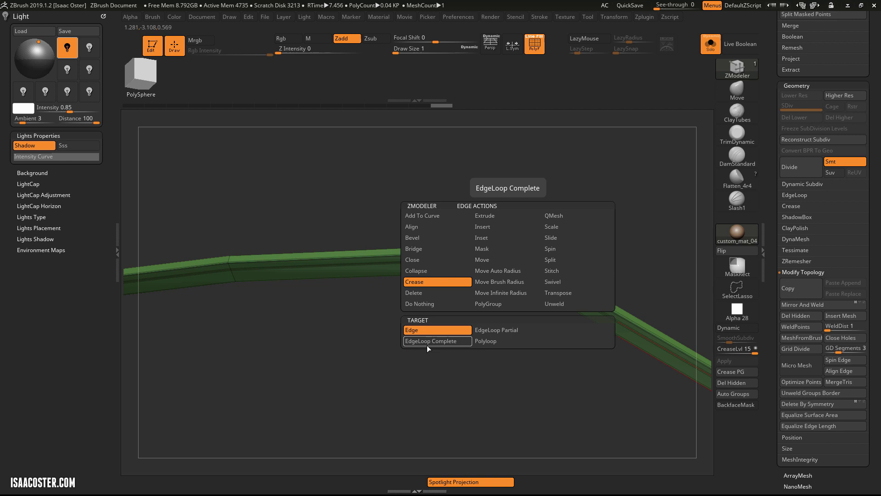
pyautogui.moveTo(540, 363); pyautogui.dragTo(319, 296)
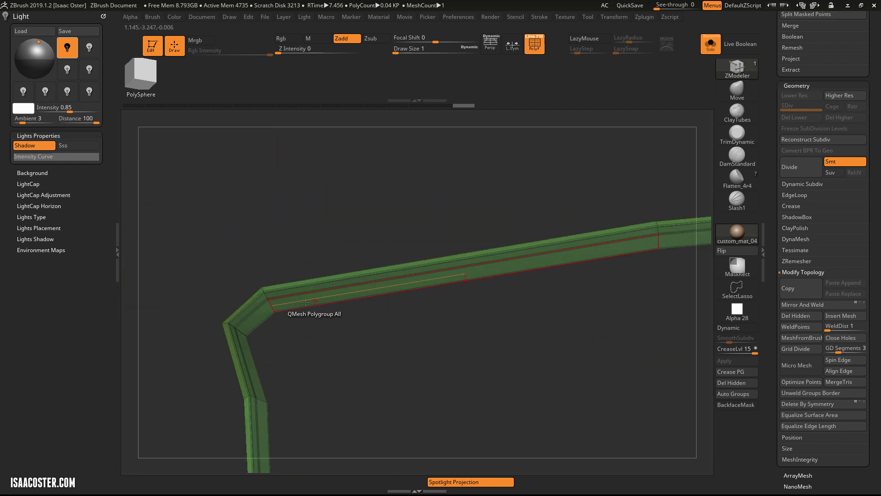
pyautogui.moveTo(240, 331); pyautogui.dragTo(427, 317)
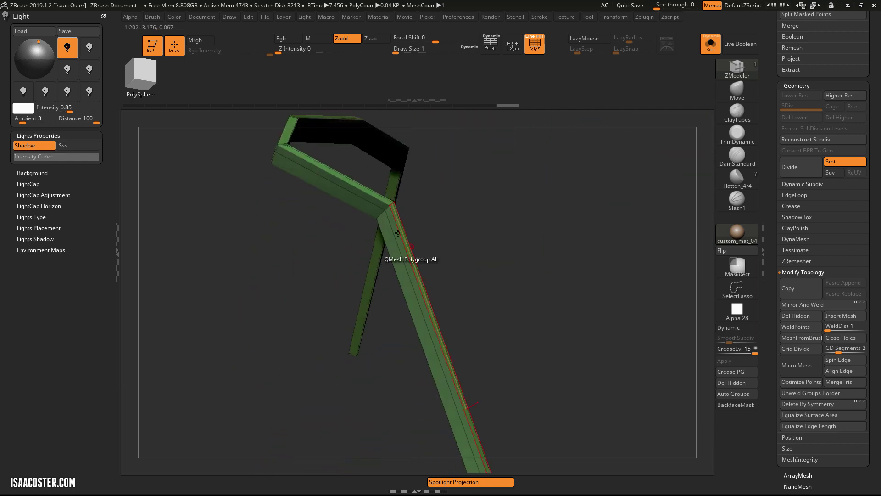
pyautogui.moveTo(477, 296); pyautogui.dragTo(533, 331)
# Give the band's end faces their own polygroup with ZModeler, and crease the band's polygroup borders
pyautogui.press('b')
pyautogui.press('z')
pyautogui.press('m')
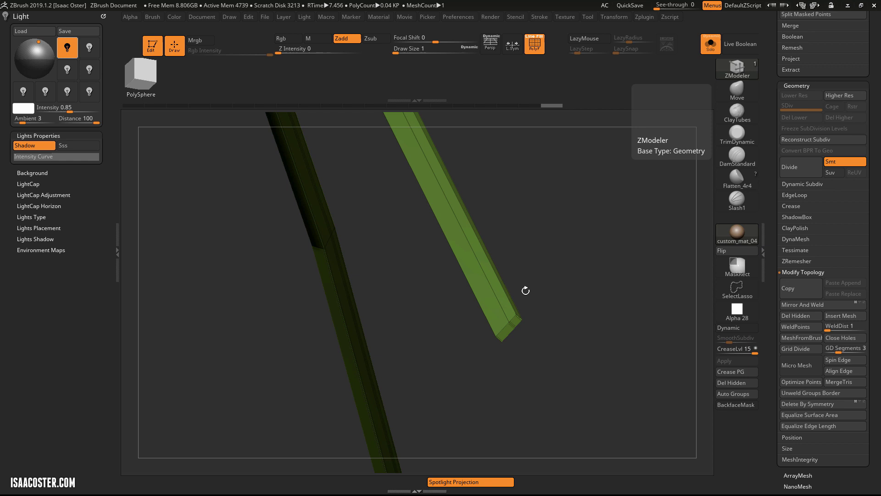
pyautogui.moveTo(526, 290); pyautogui.dragTo(533, 295)
pyautogui.moveTo(375, 348); pyautogui.dragTo(388, 367)
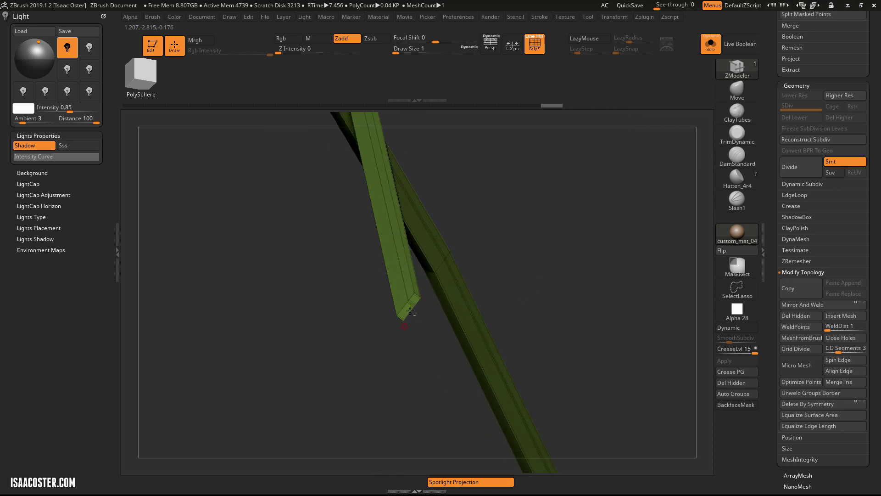
pyautogui.moveTo(435, 388); pyautogui.dragTo(421, 317)
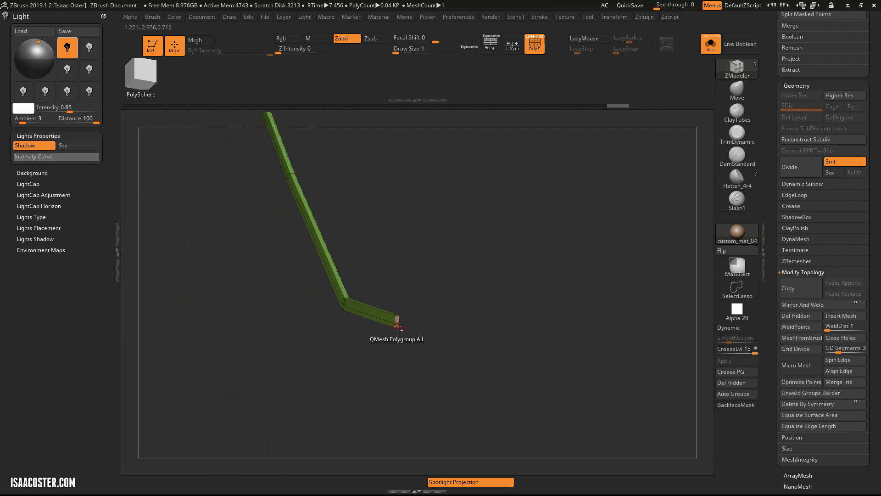
pyautogui.click(791, 206)
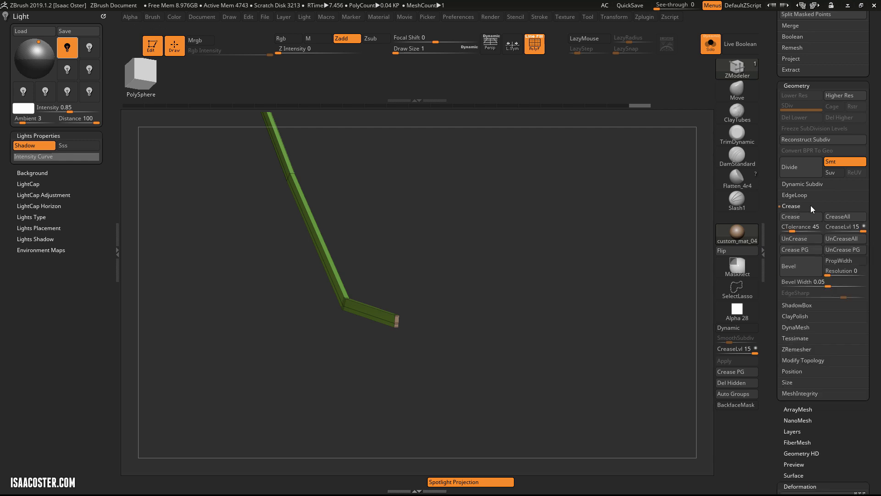
pyautogui.click(798, 249)
# Preview the creased band with dynamic subdivision and without the polyframe, and restore the unsmoothed polyframe view
pyautogui.moveTo(540, 193); pyautogui.dragTo(604, 133)
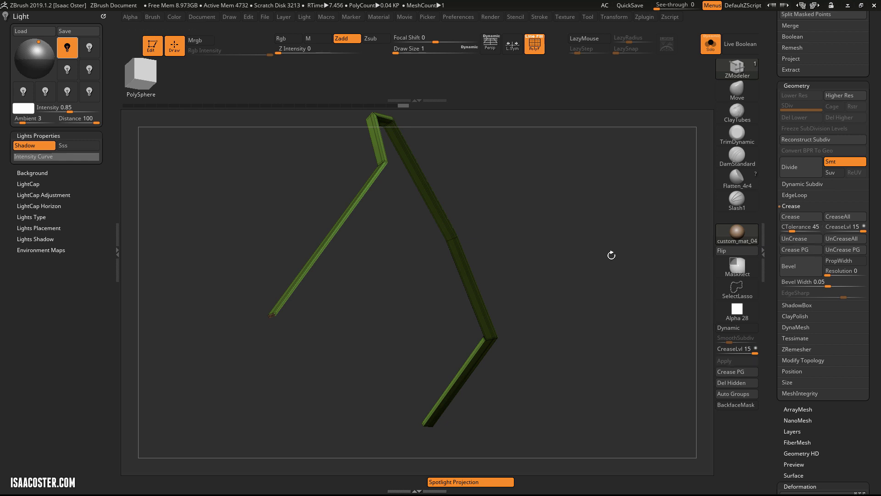
pyautogui.press('d')
pyautogui.hotkey('shift', 'f')
pyautogui.moveTo(597, 216); pyautogui.dragTo(615, 279)
pyautogui.keyDown('alt'); pyautogui.moveTo(503, 299); pyautogui.dragTo(498, 321); pyautogui.keyUp('alt')
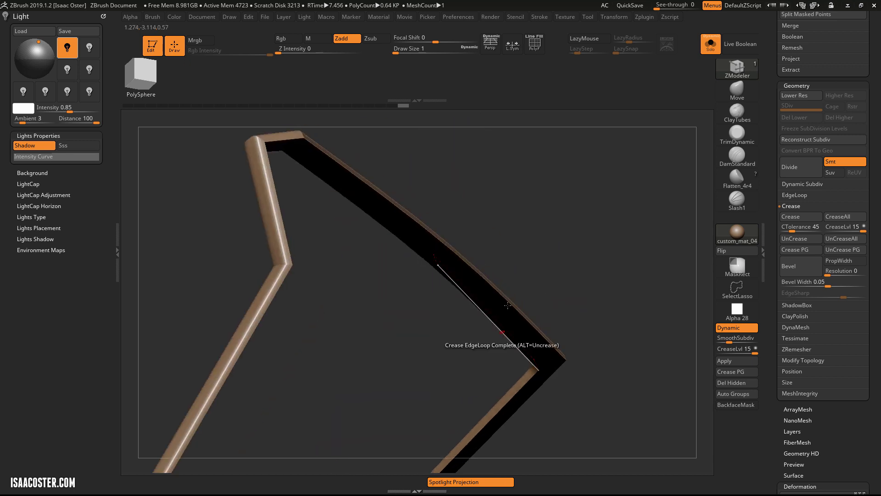
pyautogui.moveTo(577, 186); pyautogui.dragTo(618, 186)
pyautogui.hotkey('shift', 'd')
pyautogui.hotkey('shift', 'f')
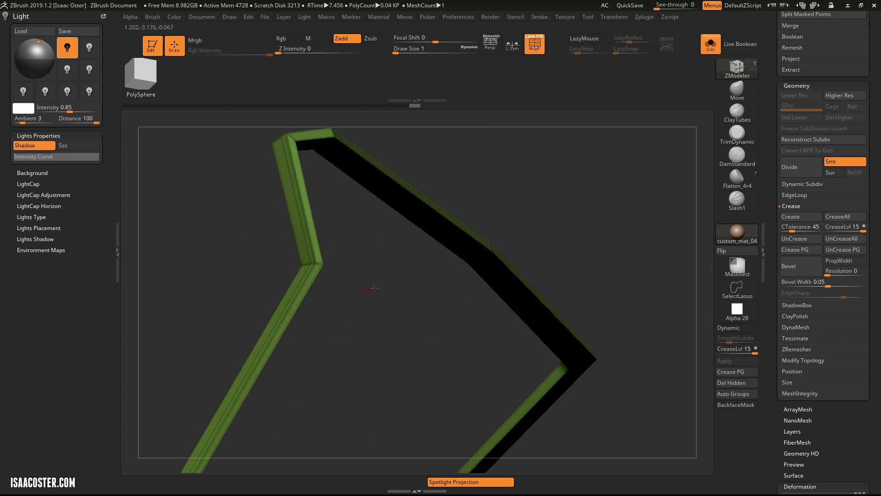
# Turn dynamic subdivision on for the band with the polyframe hidden, and set the crease level to 3
pyautogui.moveTo(375, 288); pyautogui.dragTo(391, 257)
pyautogui.press('d')
pyautogui.hotkey('shift', 'f')
pyautogui.moveTo(413, 207); pyautogui.dragTo(449, 293)
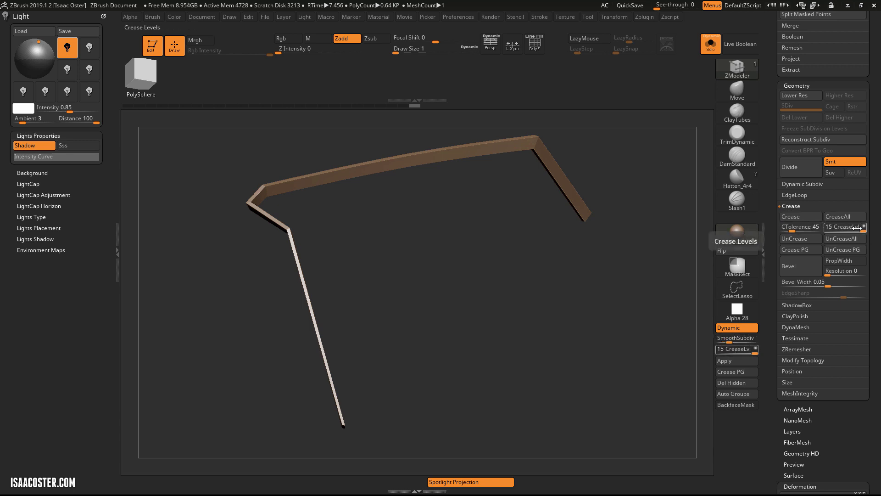
pyautogui.moveTo(855, 228); pyautogui.dragTo(846, 229)
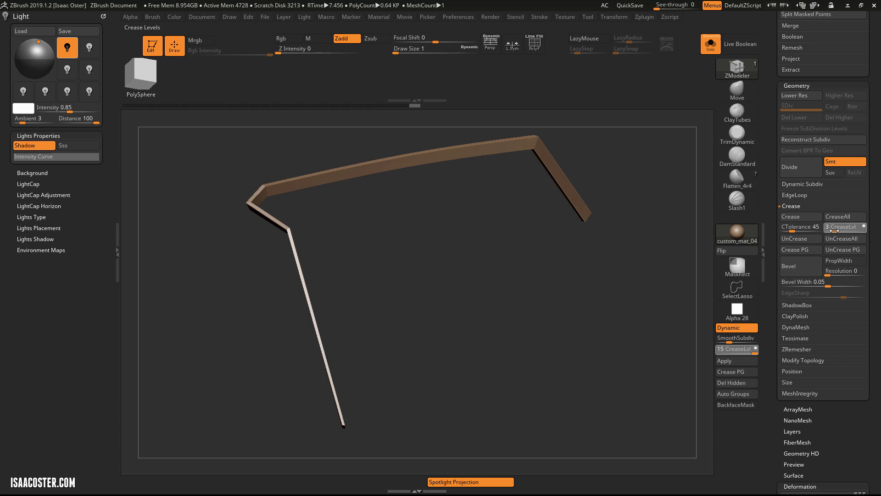
pyautogui.moveTo(546, 246); pyautogui.dragTo(508, 253)
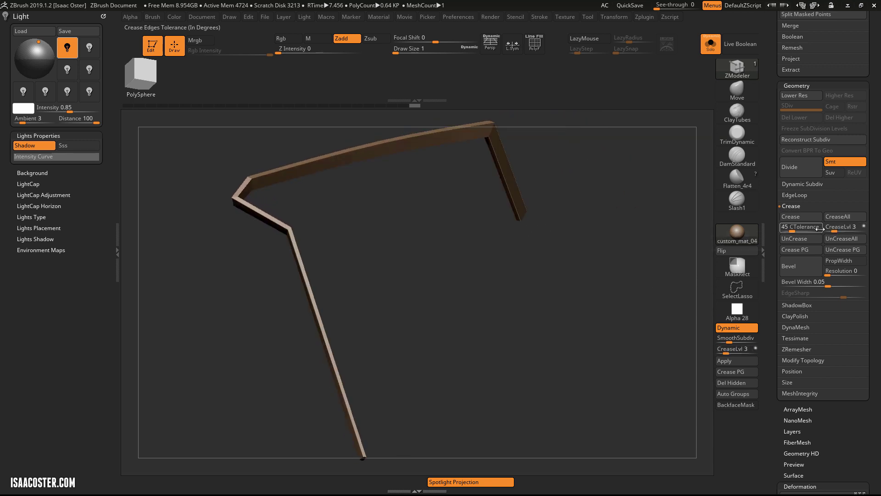
pyautogui.moveTo(478, 222); pyautogui.dragTo(480, 266)
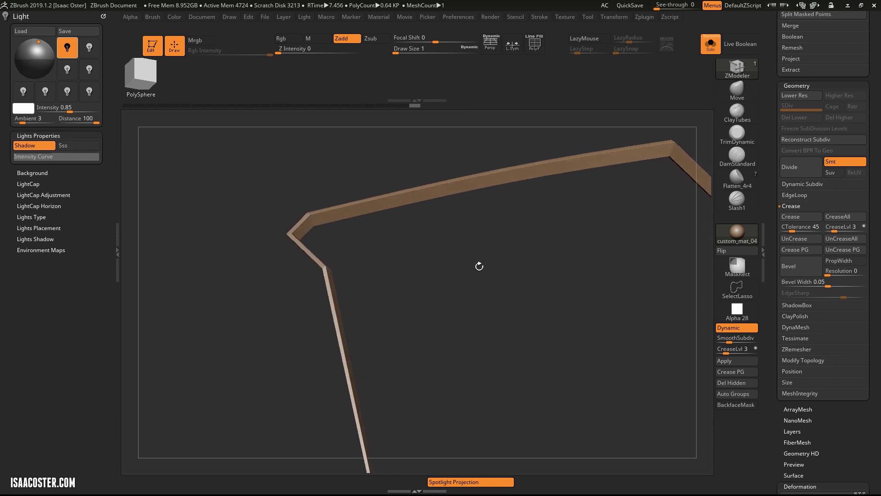
# Raise the dynamic subdivision's smooth level to 4 and view the band's rounded corners without the polyframe
pyautogui.hotkey('shift', 'f')
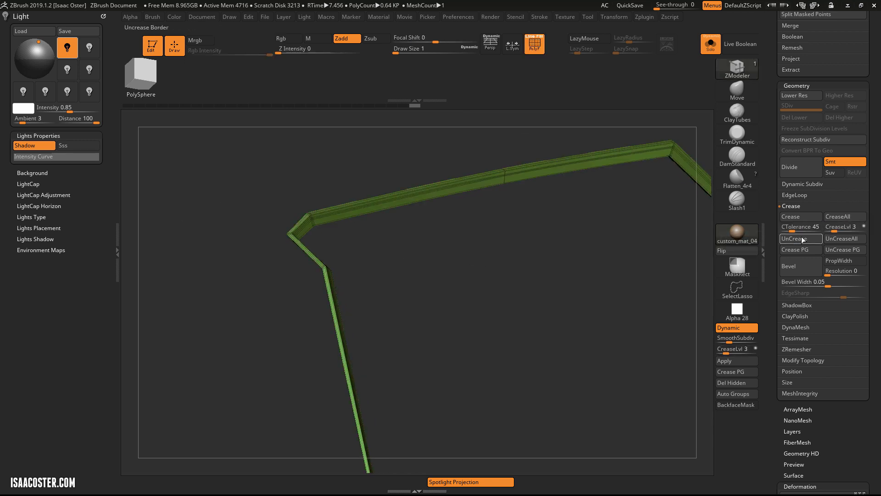
pyautogui.click(800, 184)
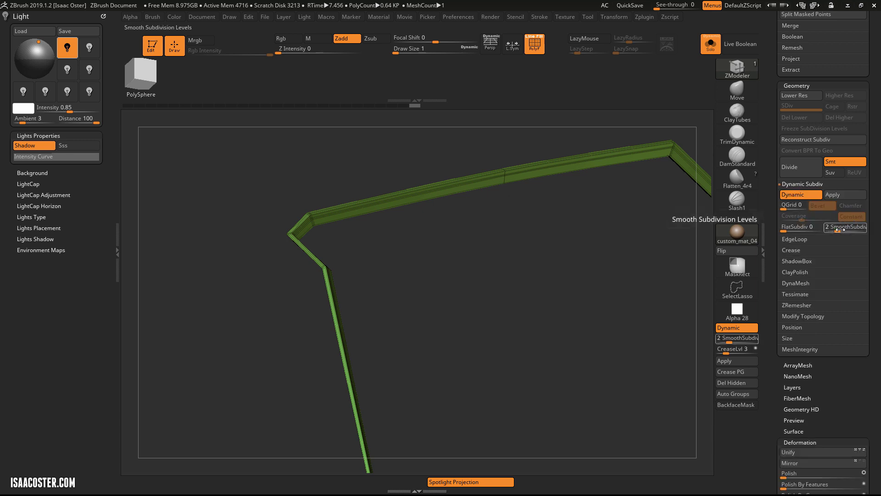
pyautogui.click(848, 230)
pyautogui.hotkey('shift', 'f')
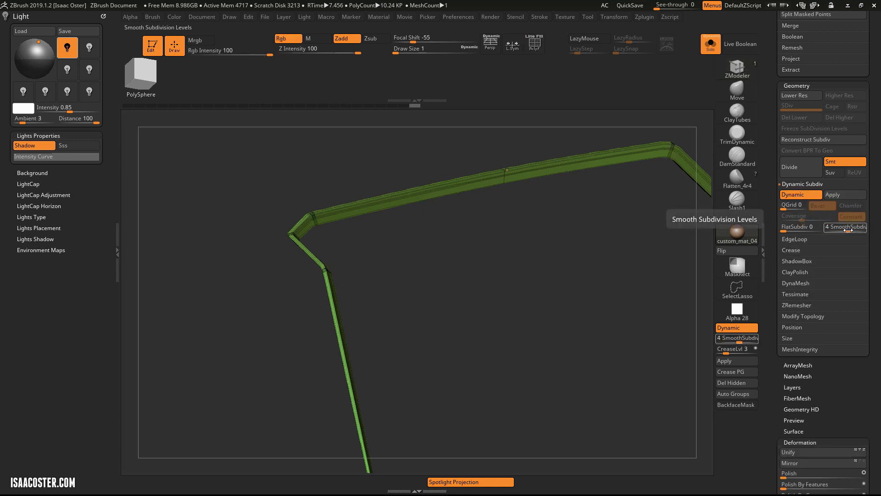
pyautogui.keyDown('alt'); pyautogui.moveTo(569, 257); pyautogui.dragTo(507, 257); pyautogui.keyUp('alt')
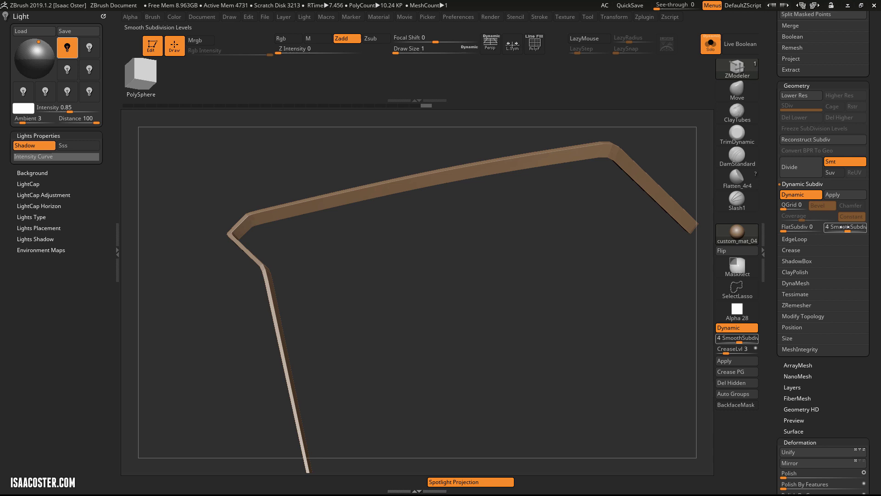
pyautogui.moveTo(597, 229); pyautogui.dragTo(579, 240)
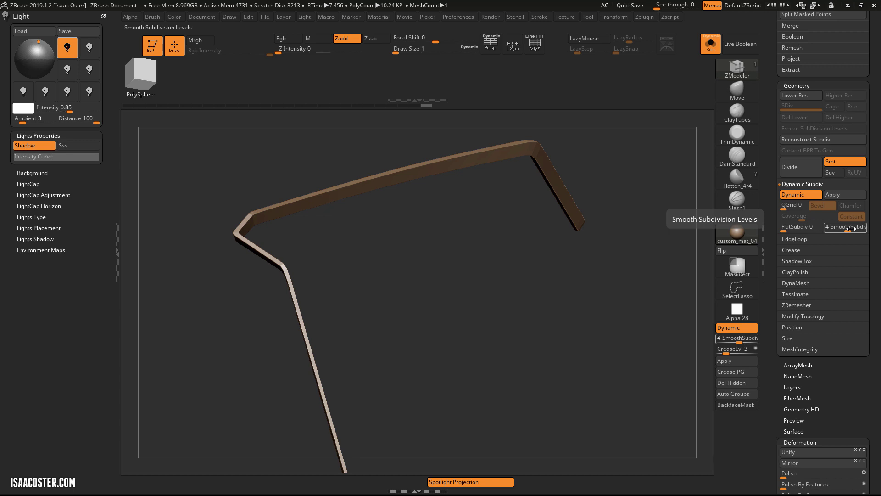
# Try smooth subdivision levels 5 and 3 on the band's corners, and set the level back to 4
pyautogui.moveTo(852, 228); pyautogui.dragTo(856, 229)
pyautogui.moveTo(689, 250); pyautogui.dragTo(543, 183)
pyautogui.click(842, 230)
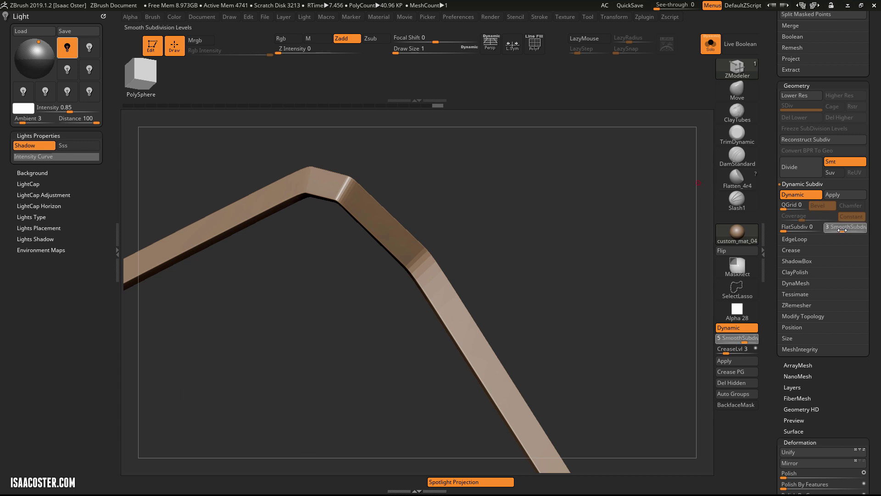
pyautogui.moveTo(842, 229); pyautogui.dragTo(847, 230)
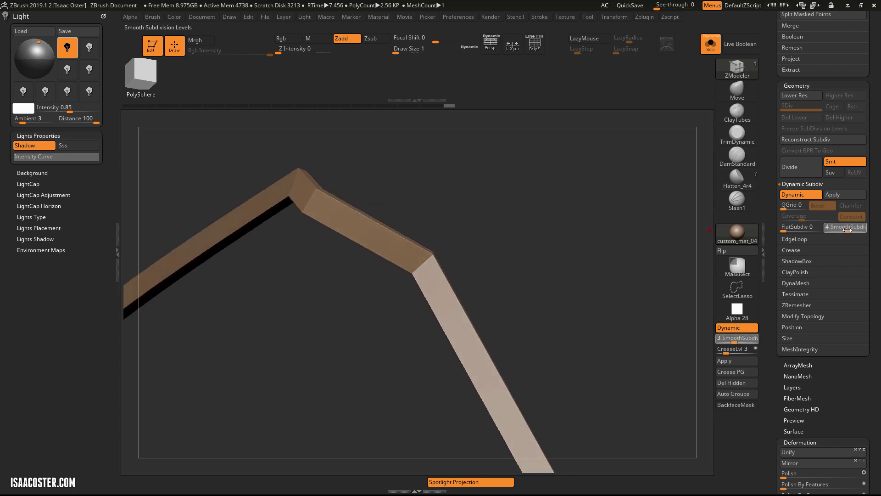
pyautogui.moveTo(577, 207); pyautogui.dragTo(590, 250)
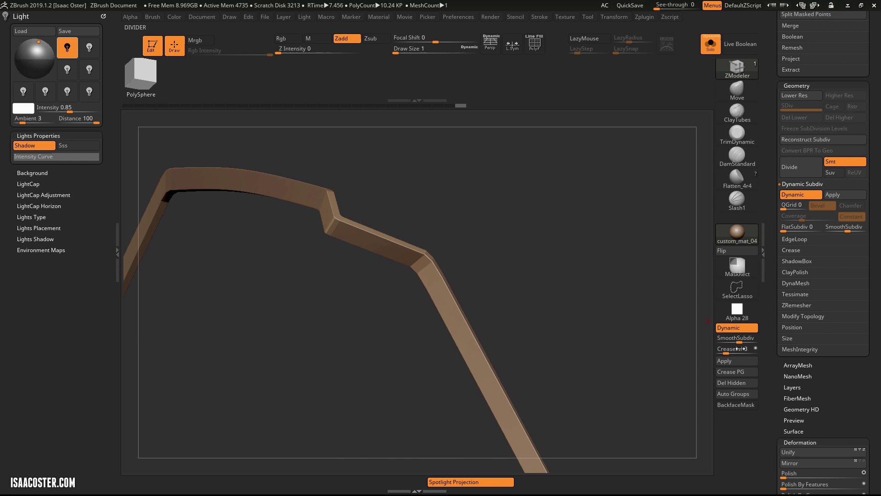
pyautogui.keyDown('alt'); pyautogui.moveTo(585, 316); pyautogui.dragTo(578, 238); pyautogui.keyUp('alt')
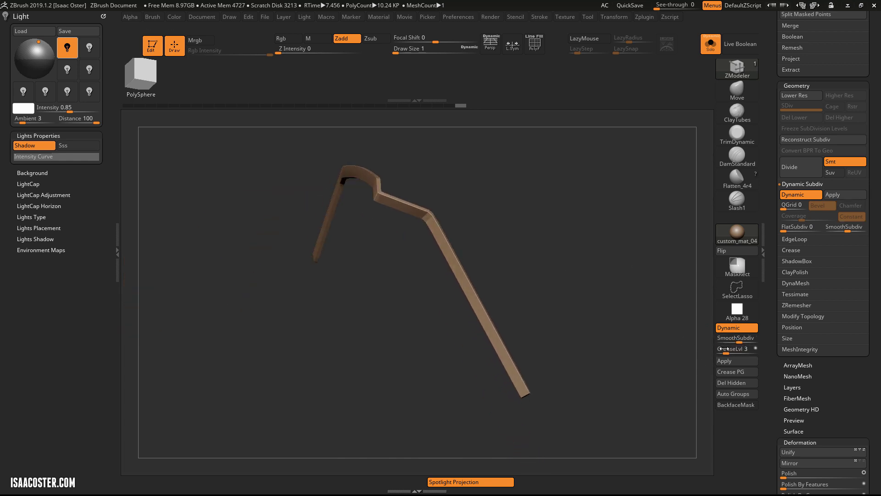
# Try crease level 2 on the band and set the level back to 3
pyautogui.moveTo(725, 350); pyautogui.dragTo(723, 351)
pyautogui.moveTo(641, 332)
pyautogui.mouseDown()
pyautogui.moveTo(624, 330)
pyautogui.moveTo(633, 331)
pyautogui.mouseUp()
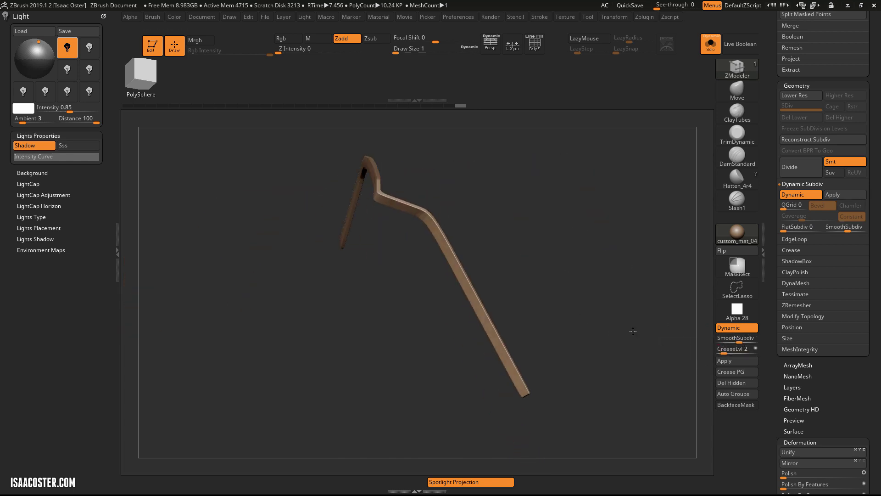
pyautogui.moveTo(722, 350); pyautogui.dragTo(725, 350)
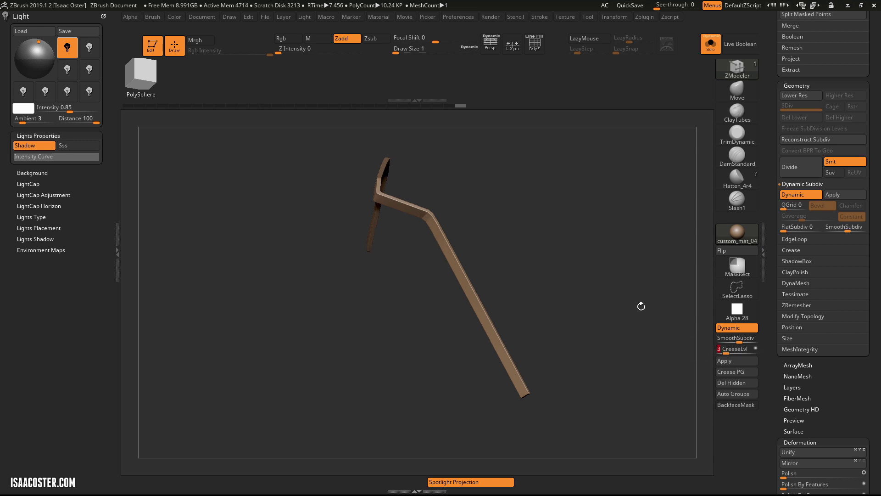
pyautogui.moveTo(642, 307); pyautogui.dragTo(566, 315)
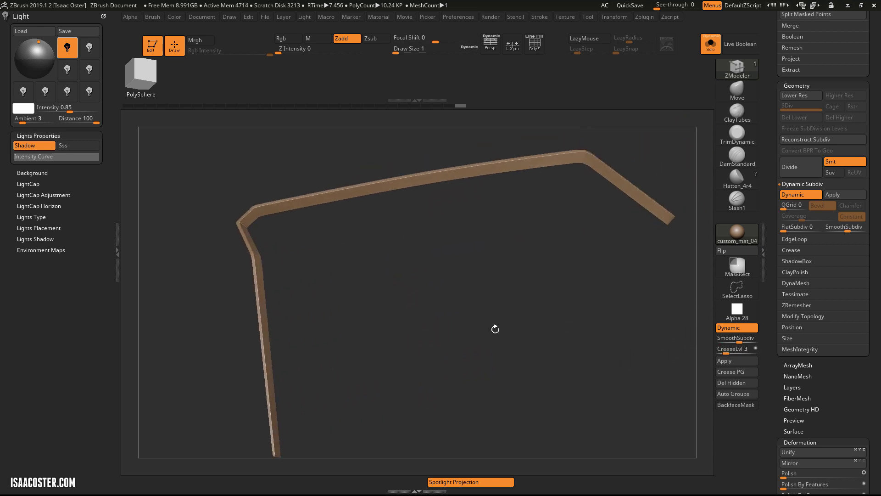
# Bring back the armour around the band and set the PM3D_ZSphere1_10 subtool to subtract
pyautogui.click(711, 44)
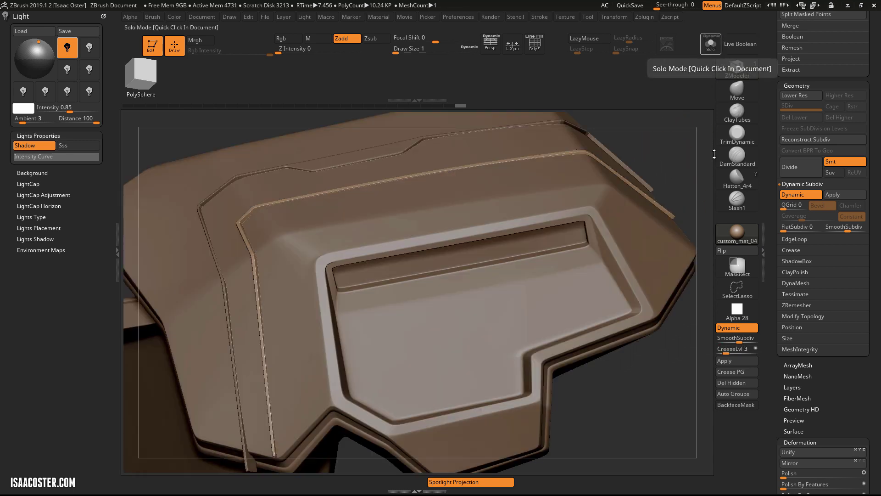
pyautogui.moveTo(683, 162); pyautogui.dragTo(659, 168)
pyautogui.moveTo(779, 152); pyautogui.dragTo(779, 227)
pyautogui.scroll(1, 778, 227)
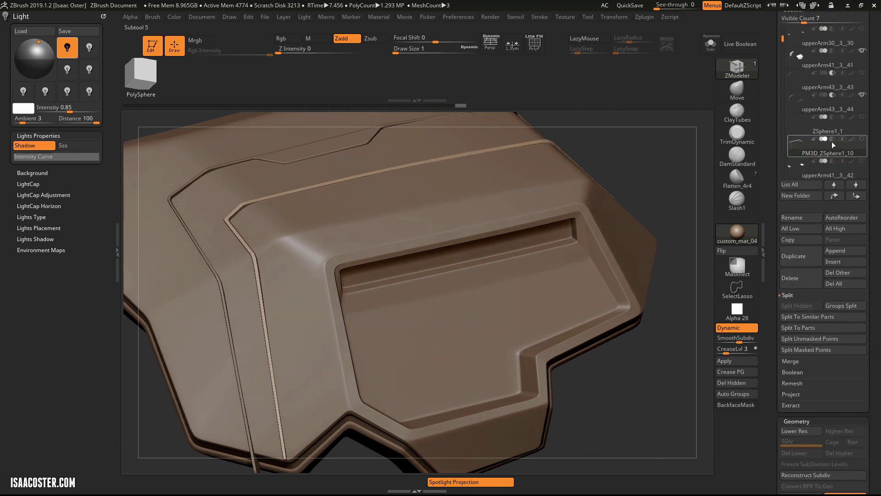
pyautogui.scroll(1, 847, 173)
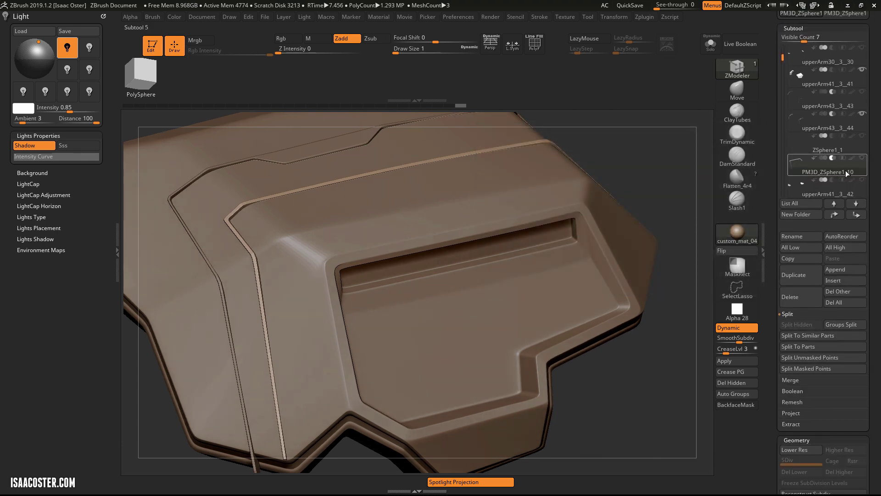
# Hide the upperArm43__3__44 panel line and preview the PM3D_ZSphere1_10 band's cut in the armour with Live Boolean
pyautogui.click(862, 113)
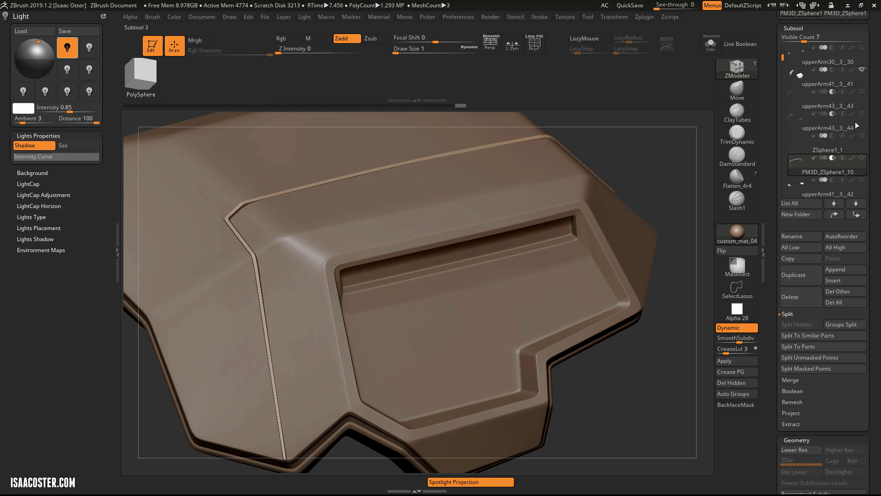
pyautogui.click(740, 44)
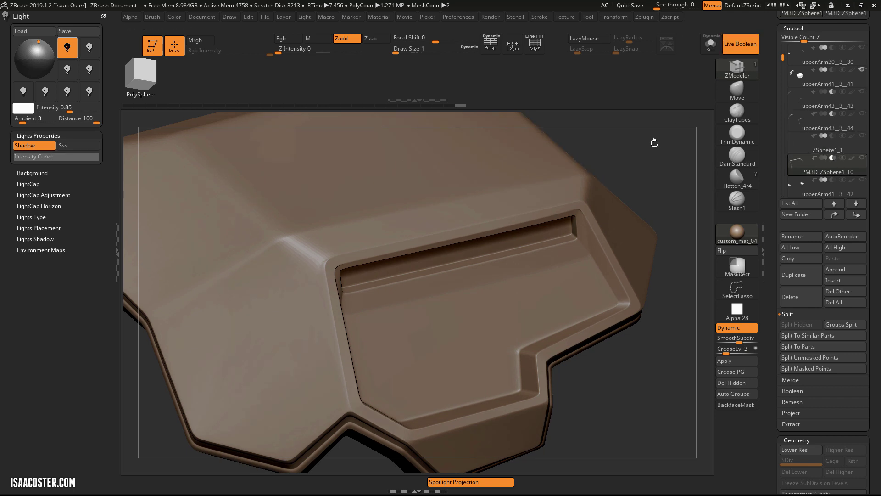
pyautogui.click(862, 157)
pyautogui.moveTo(605, 166); pyautogui.dragTo(618, 184)
# Isolate the band by hiding upperArm41__3__41 with Live Boolean off, and show its unsmoothed polyframe
pyautogui.click(741, 43)
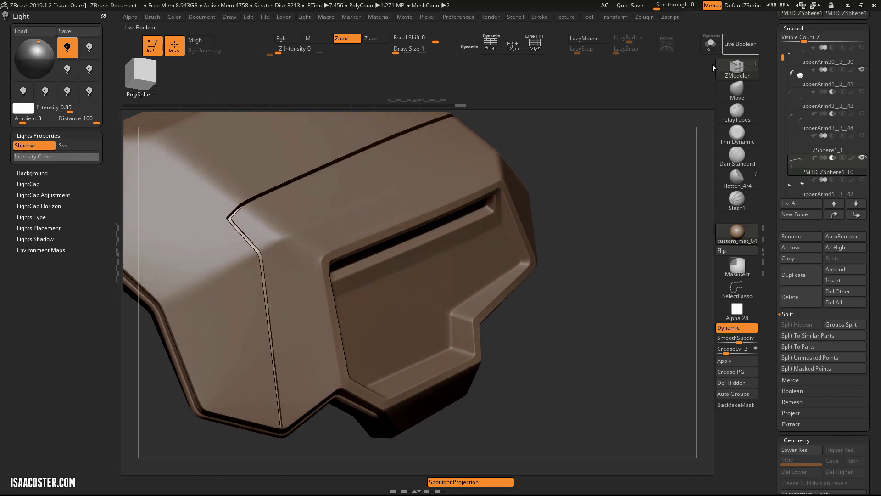
pyautogui.click(862, 69)
pyautogui.keyDown('alt'); pyautogui.moveTo(587, 193); pyautogui.dragTo(577, 225); pyautogui.keyUp('alt')
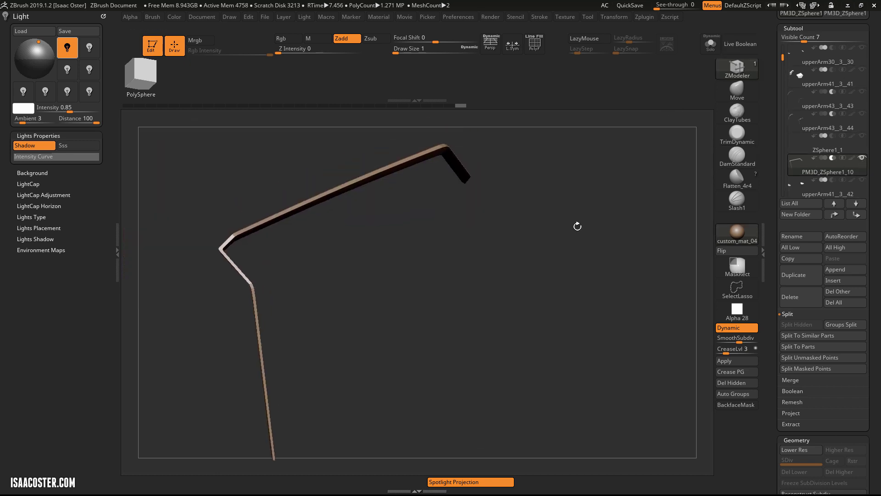
pyautogui.hotkey('shift', 'f')
pyautogui.hotkey('shift', 'd')
# Insert a single edge loop on each side of the middle edge in the band's long upper section
pyautogui.moveTo(482, 285); pyautogui.dragTo(419, 290)
pyautogui.press('space')
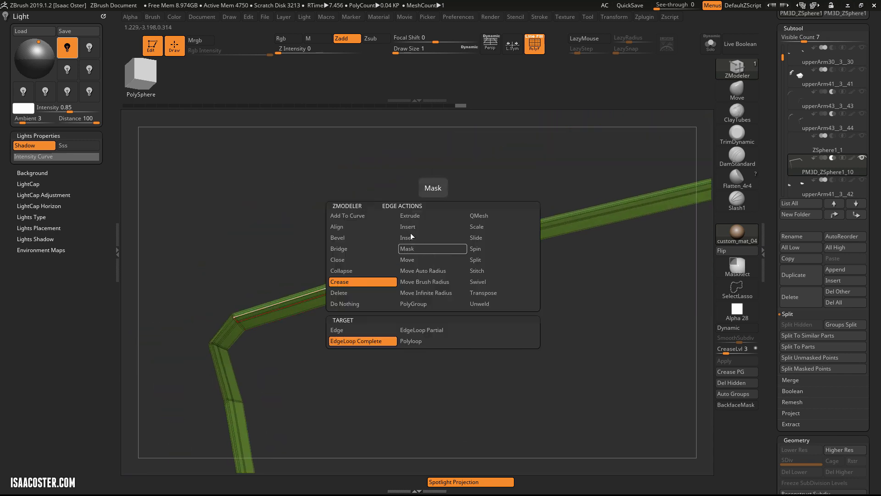
pyautogui.click(409, 227)
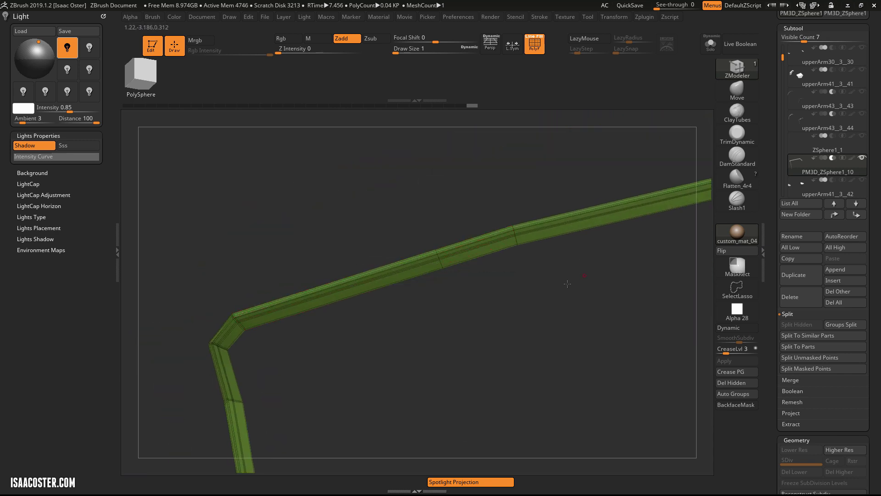
pyautogui.moveTo(567, 284); pyautogui.dragTo(514, 247)
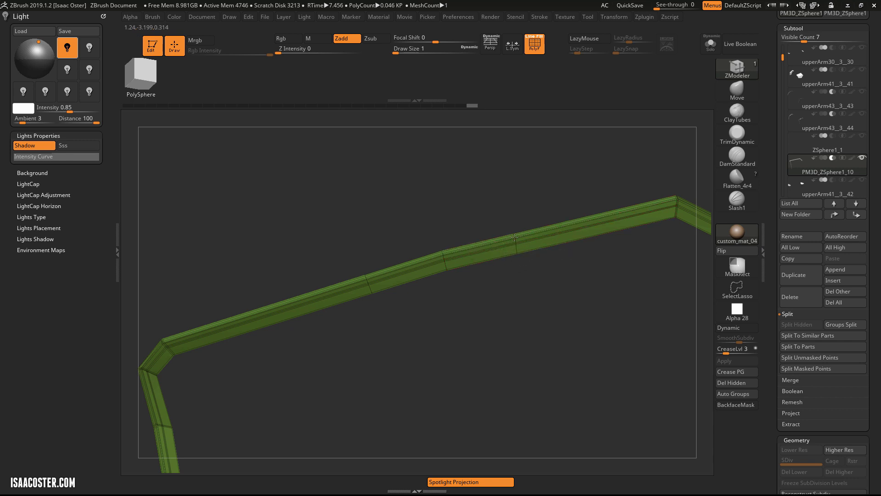
pyautogui.click(515, 237)
# Mark the band's side faces between the inserted edge loops as one polygroup and QMesh them outward into a raised block
pyautogui.keyDown('alt'); pyautogui.moveTo(542, 273); pyautogui.dragTo(500, 297); pyautogui.keyUp('alt')
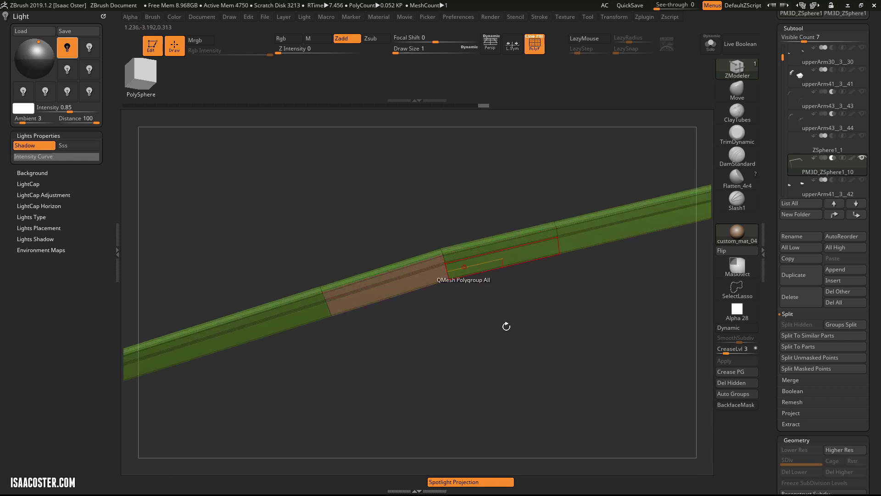
pyautogui.hotkey('ctrl', 'w')
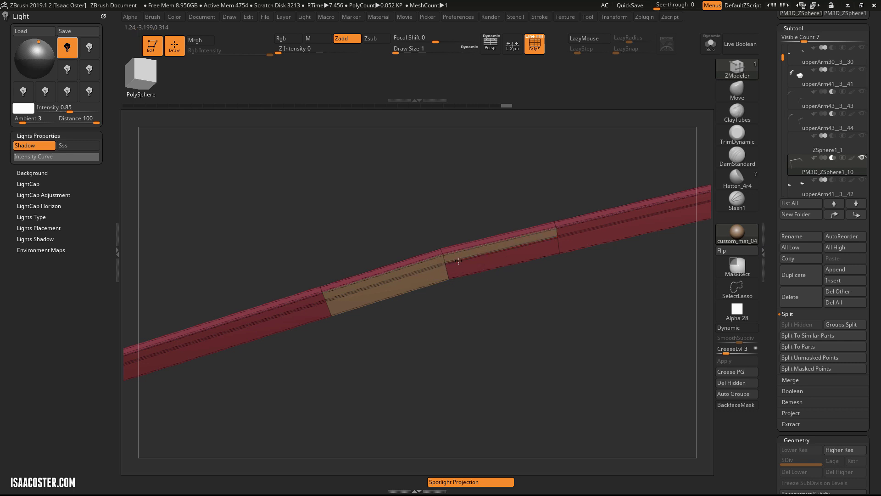
pyautogui.moveTo(458, 261); pyautogui.dragTo(466, 270)
pyautogui.moveTo(498, 319); pyautogui.dragTo(488, 285)
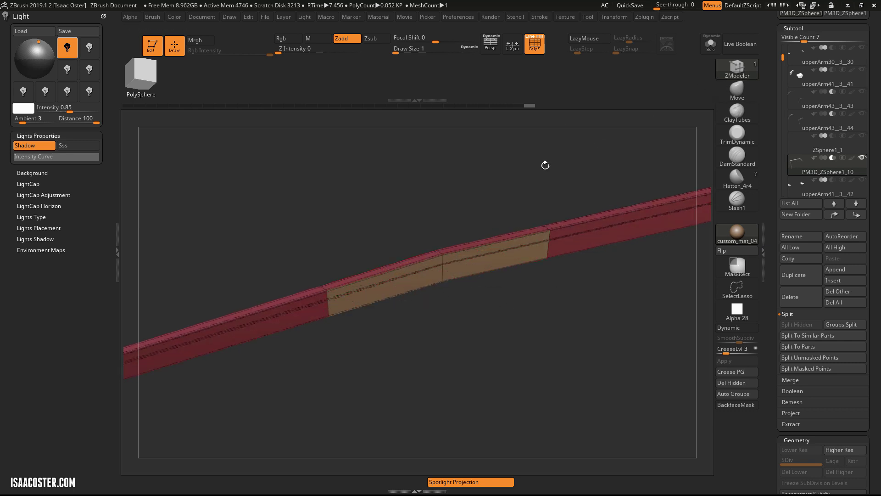
pyautogui.moveTo(545, 165); pyautogui.dragTo(488, 179)
pyautogui.moveTo(480, 265); pyautogui.dragTo(414, 248)
# Slide the raised block's edges and corner points to give it a trapezoid profile with angled ends
pyautogui.press('space')
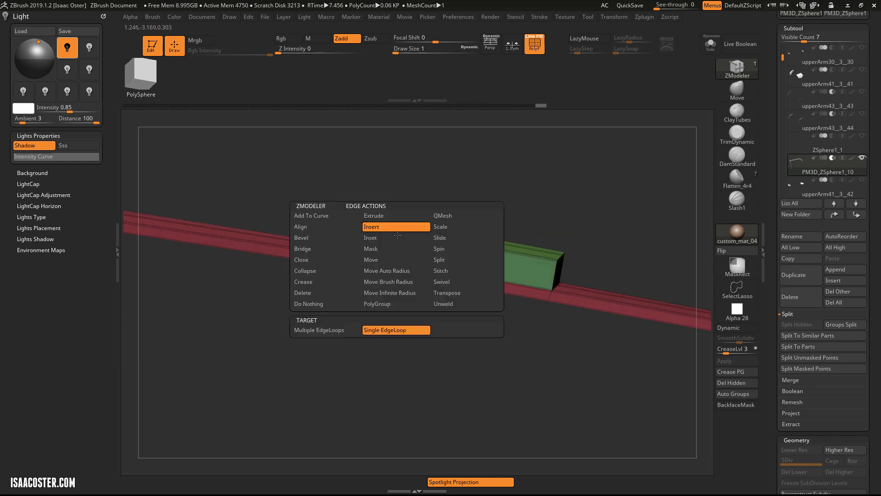
pyautogui.click(452, 238)
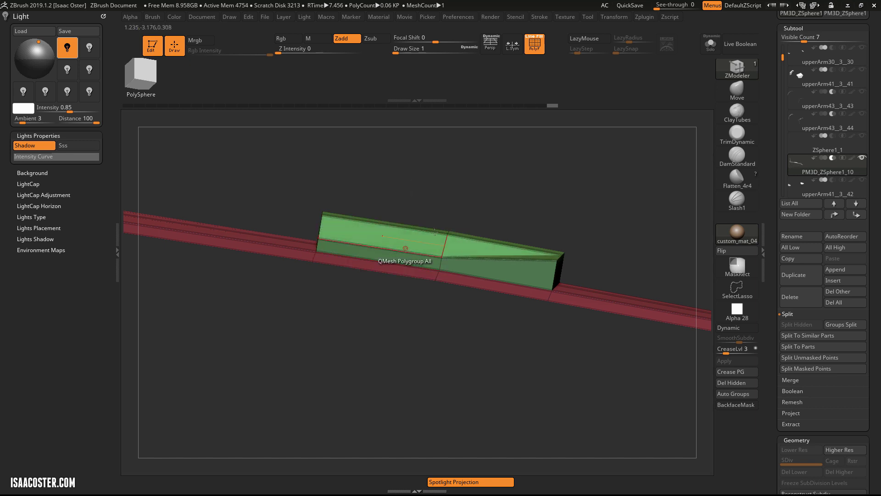
pyautogui.moveTo(435, 233); pyautogui.dragTo(527, 257, button='right')
pyautogui.press('space')
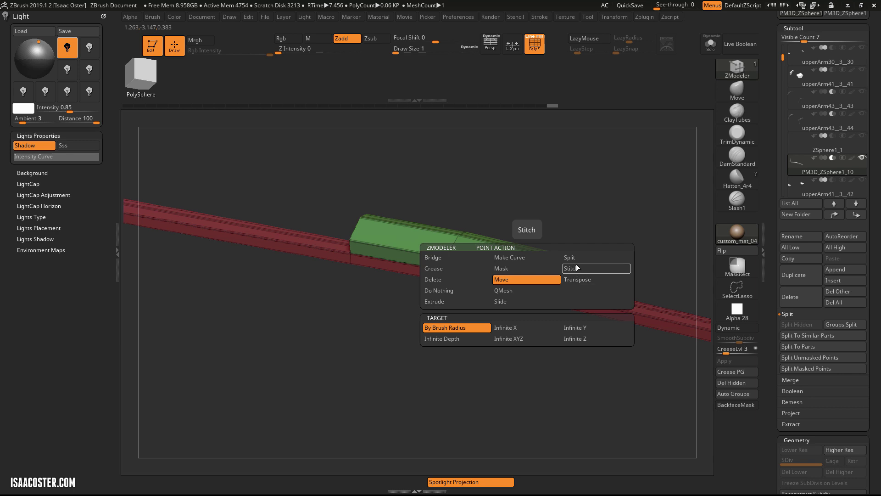
pyautogui.click(506, 302)
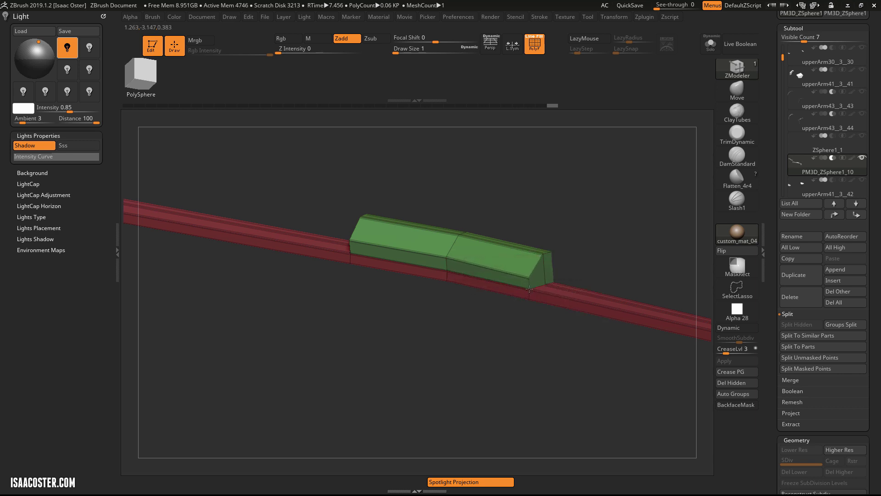
pyautogui.moveTo(529, 288); pyautogui.dragTo(549, 249, button='right')
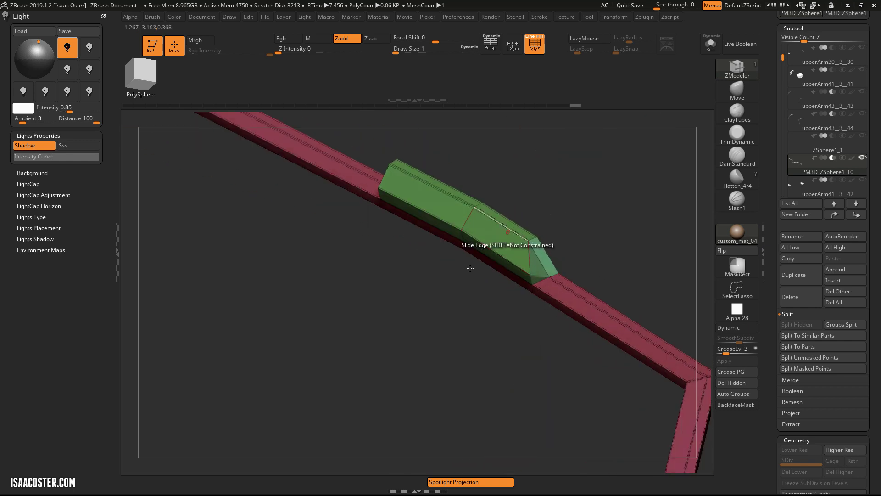
pyautogui.moveTo(470, 267); pyautogui.dragTo(428, 182, button='right')
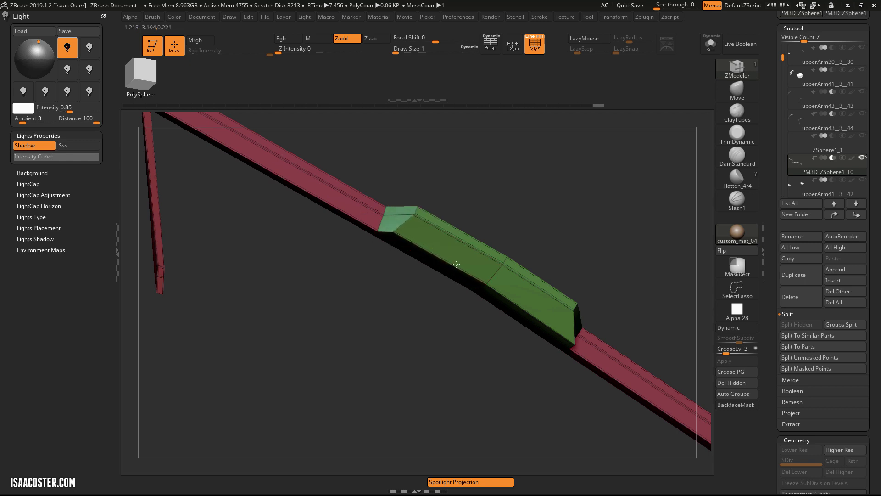
pyautogui.moveTo(457, 265); pyautogui.dragTo(512, 152, button='right')
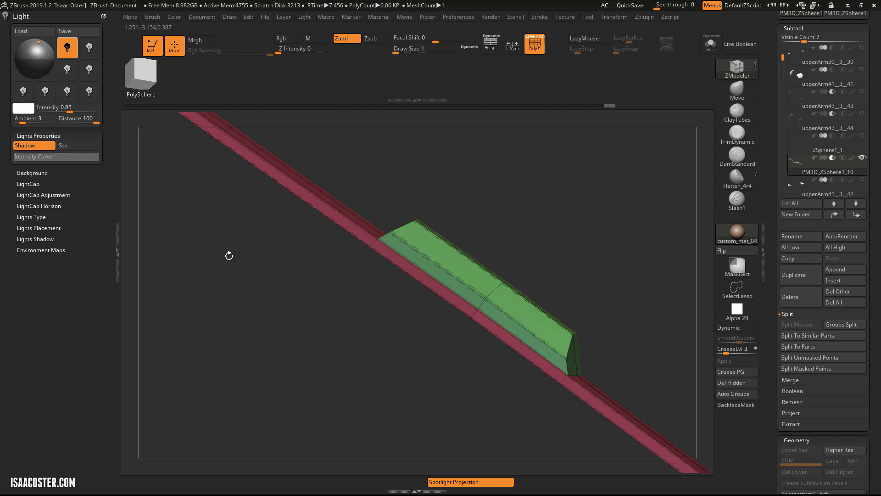
# Crease the corner edges at the raised block's angled ends, using the single-edge crease target
pyautogui.moveTo(229, 255); pyautogui.dragTo(644, 287)
pyautogui.moveTo(625, 280); pyautogui.dragTo(544, 334)
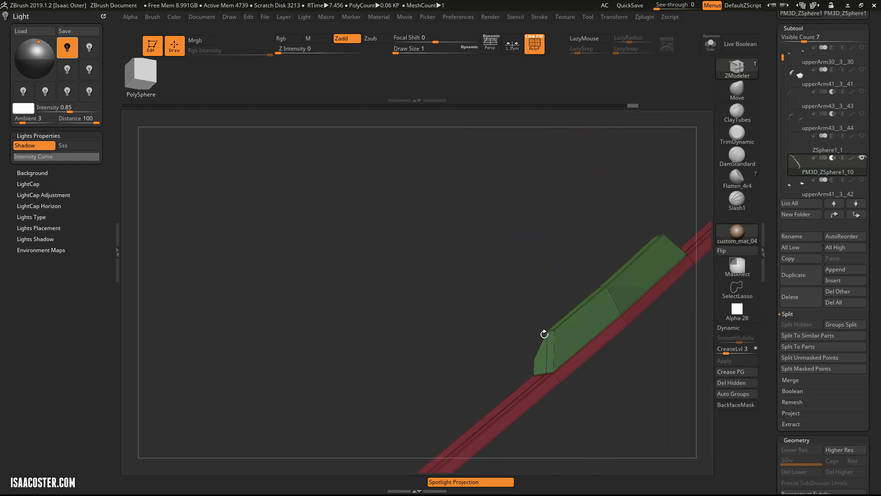
pyautogui.press('space')
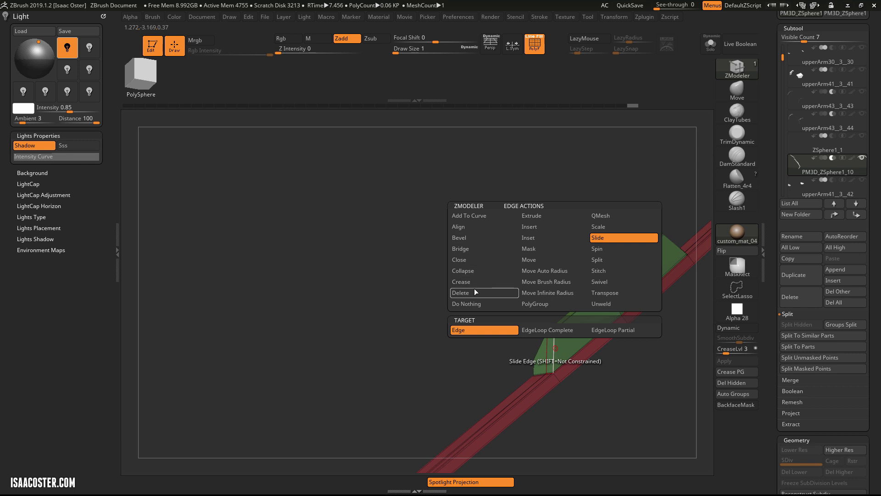
pyautogui.click(476, 285)
pyautogui.click(480, 330)
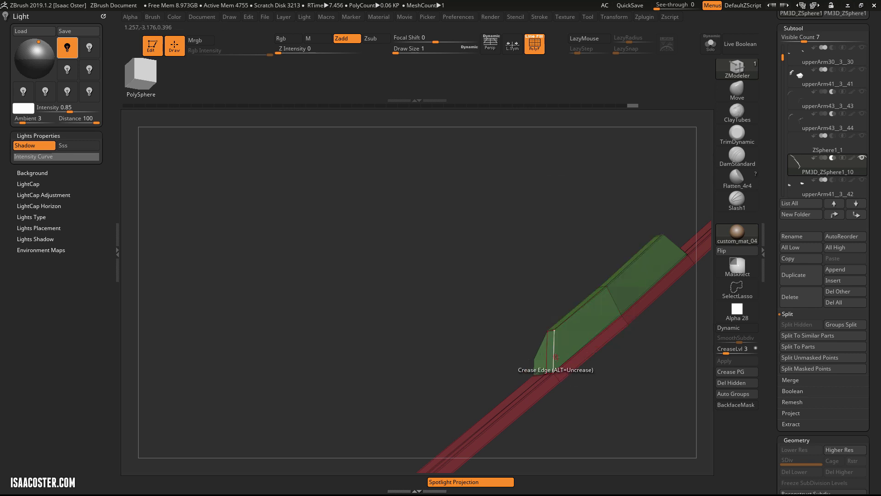
pyautogui.click(554, 358)
pyautogui.moveTo(638, 395)
pyautogui.mouseDown()
pyautogui.moveTo(539, 413)
pyautogui.moveTo(611, 392)
pyautogui.moveTo(623, 397)
pyautogui.mouseUp()
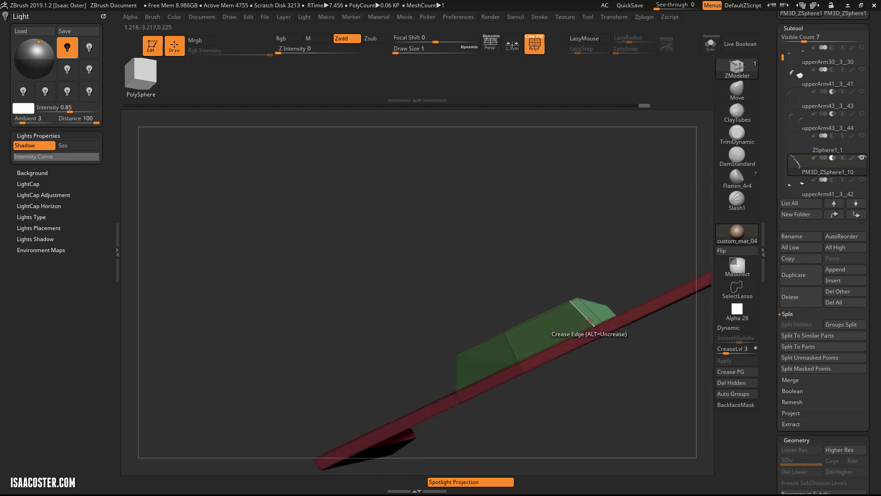
# Undo the last crease edit and crease the remaining edges where the block's ends meet the band
pyautogui.moveTo(579, 330)
pyautogui.mouseDown()
pyautogui.moveTo(618, 246)
pyautogui.moveTo(601, 306)
pyautogui.moveTo(634, 350)
pyautogui.moveTo(641, 342)
pyautogui.mouseUp()
pyautogui.hotkey('ctrl', 'z')
pyautogui.press('ctrl')
pyautogui.moveTo(706, 282); pyautogui.dragTo(679, 220)
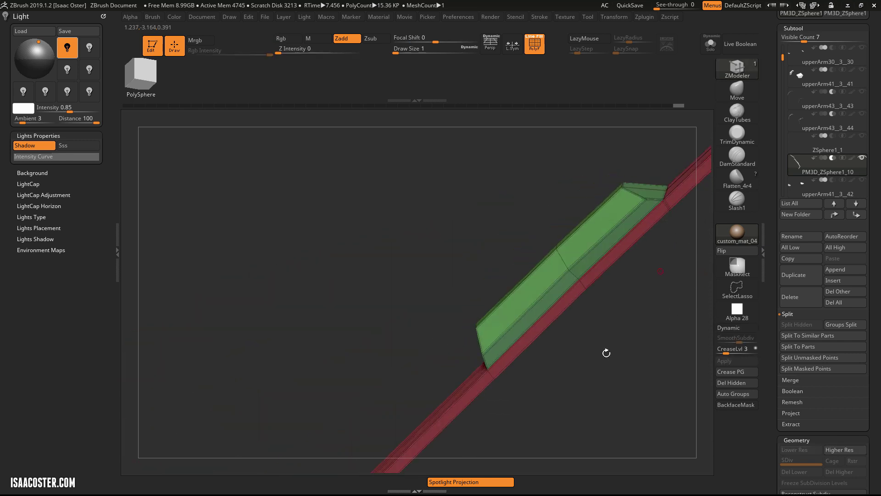
pyautogui.keyDown('alt'); pyautogui.click(487, 386); pyautogui.keyUp('alt')
pyautogui.moveTo(488, 374)
pyautogui.mouseDown()
pyautogui.moveTo(572, 399)
pyautogui.moveTo(484, 366)
pyautogui.mouseUp()
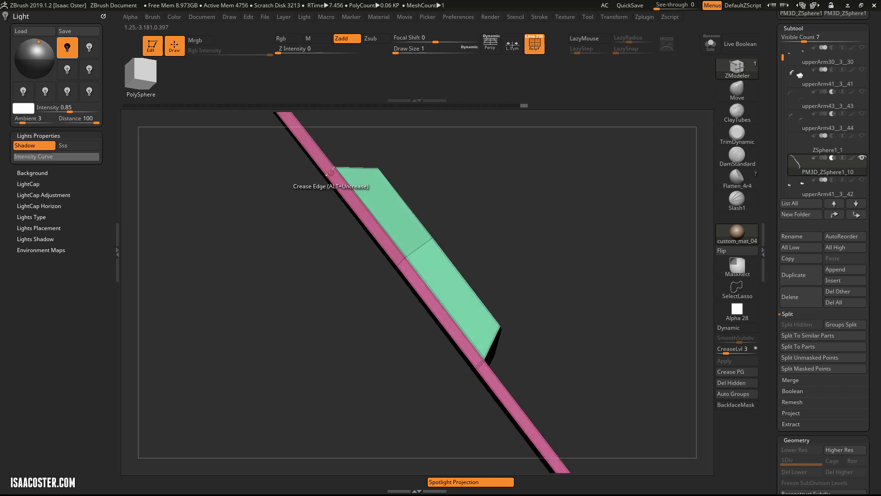
# Turn dynamic subdivision on for the notched band and view it without the polyframe
pyautogui.press('d')
pyautogui.hotkey('shift', 'f')
pyautogui.moveTo(620, 312); pyautogui.dragTo(645, 307)
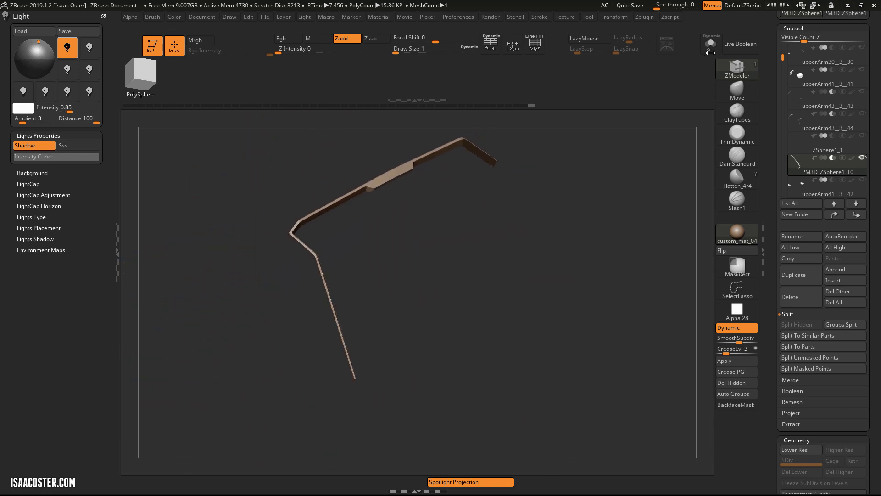
# Show the armour plate upperArm41__3__41 again and turn on Live Boolean to view the notched cut
pyautogui.click(862, 70)
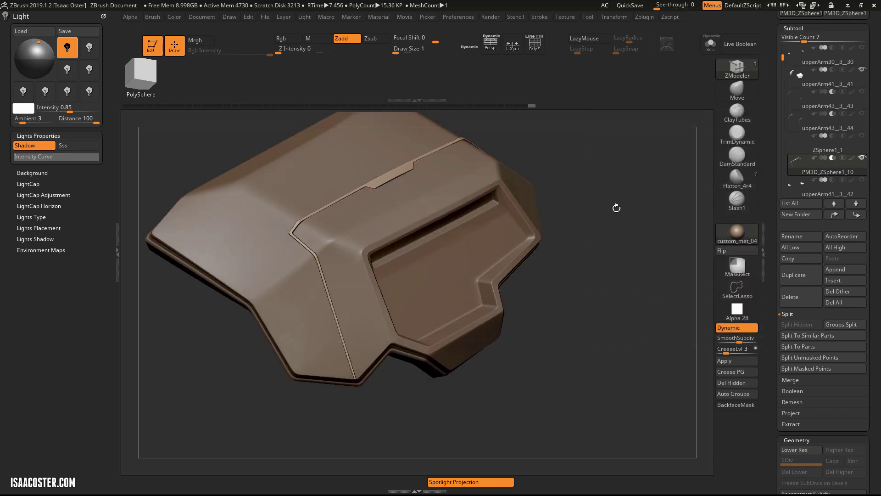
pyautogui.click(742, 49)
pyautogui.moveTo(635, 211)
pyautogui.mouseDown()
pyautogui.moveTo(638, 240)
pyautogui.moveTo(625, 218)
pyautogui.moveTo(634, 252)
pyautogui.moveTo(548, 293)
pyautogui.moveTo(618, 322)
pyautogui.moveTo(572, 298)
pyautogui.mouseUp()
pyautogui.moveTo(577, 261); pyautogui.dragTo(607, 295)
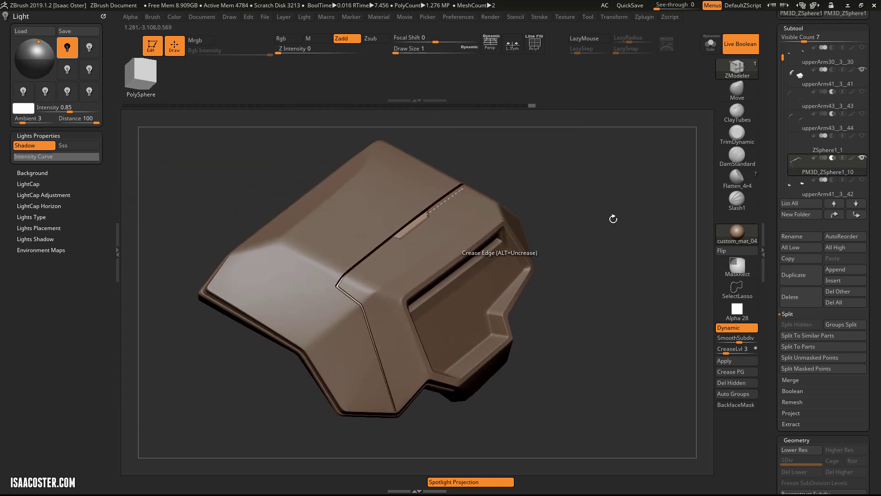
# Move the upperArm41__3__41 subtool down the subtool order to directly above PM3D_ZSphere1_10
pyautogui.click(799, 81)
pyautogui.click(856, 215)
pyautogui.click(856, 215)
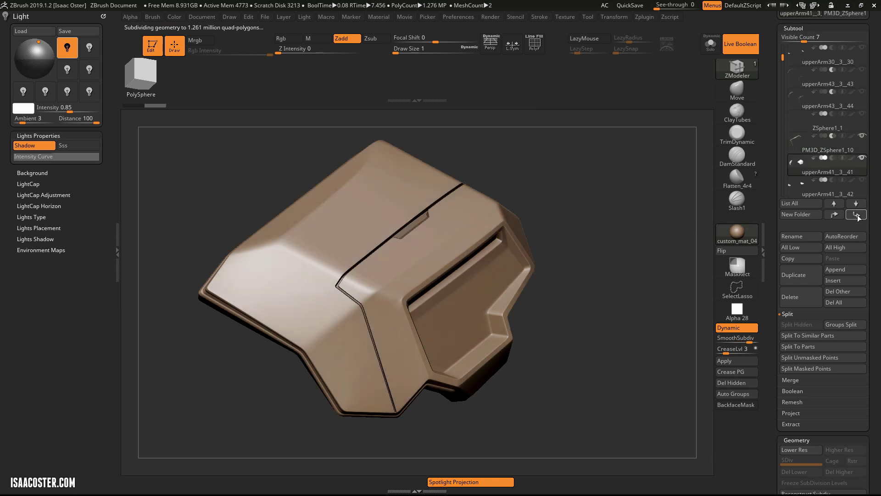
pyautogui.click(856, 215)
# Examine the notched panel line on the armour plate and turn Live Boolean off
pyautogui.moveTo(620, 223); pyautogui.dragTo(616, 238)
pyautogui.moveTo(711, 248); pyautogui.dragTo(640, 258)
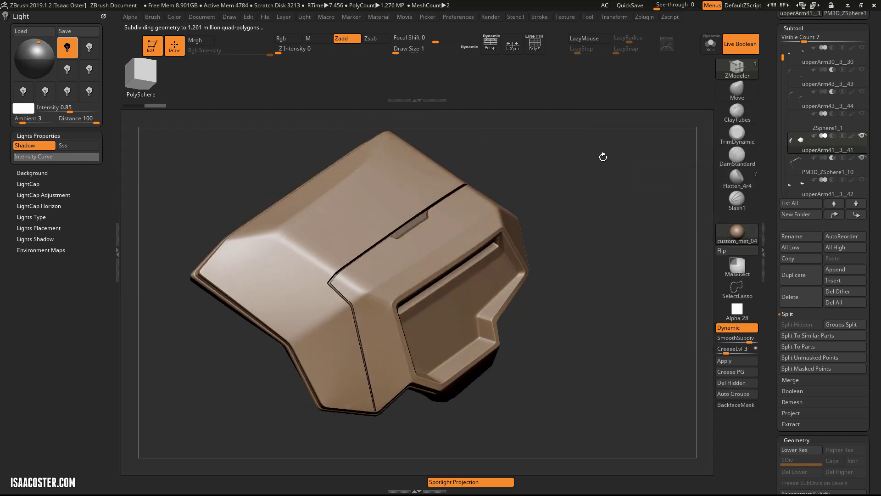
pyautogui.click(738, 50)
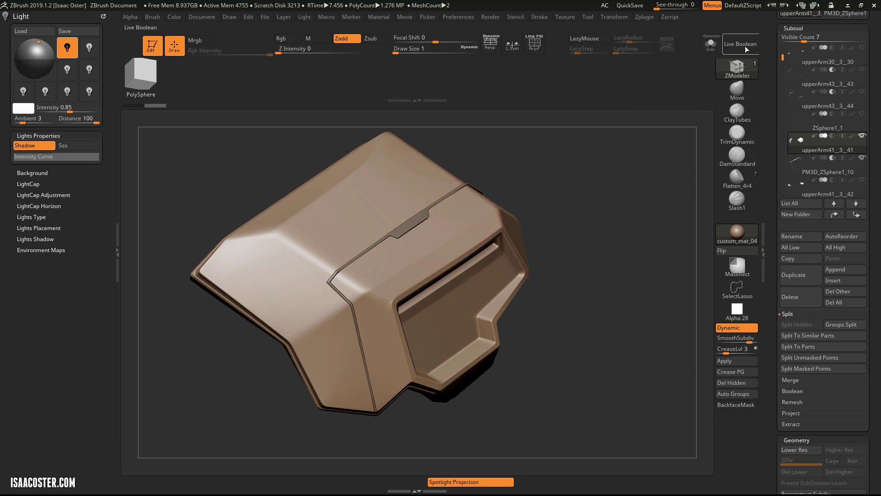
# Turn Live Boolean on and view the notched cut on the armour plate
pyautogui.click(747, 46)
pyautogui.moveTo(544, 249); pyautogui.dragTo(530, 239)
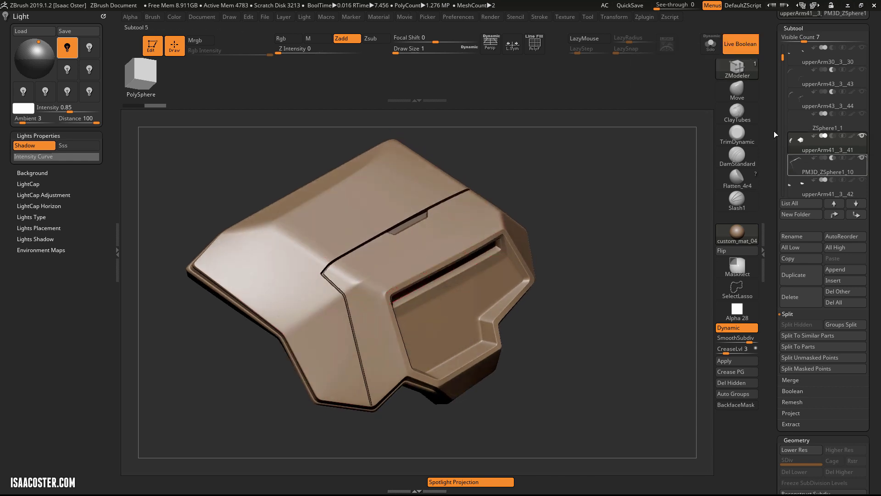
pyautogui.moveTo(653, 193)
pyautogui.mouseDown()
pyautogui.moveTo(643, 191)
pyautogui.moveTo(645, 175)
pyautogui.mouseUp()
# Make a Boolean mesh from the armour plate and the notched band with the DSDiv option enabled
pyautogui.scroll(-5, 770, 193)
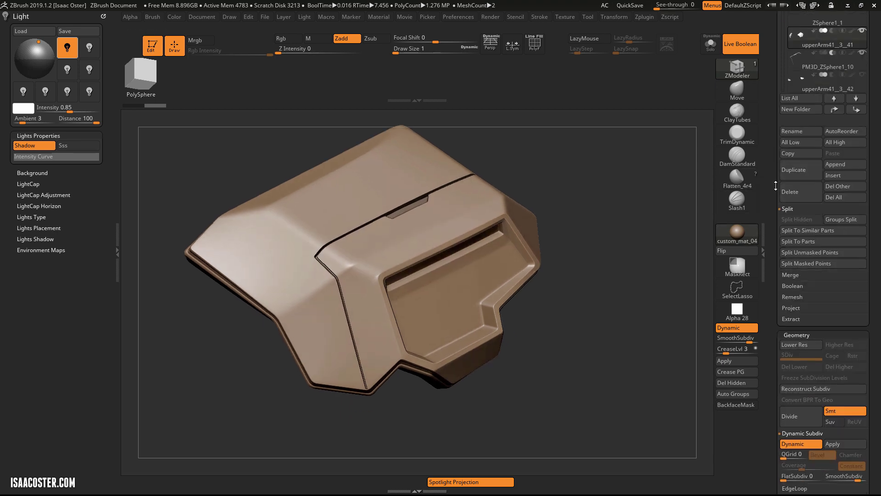
pyautogui.moveTo(776, 186); pyautogui.dragTo(779, 157)
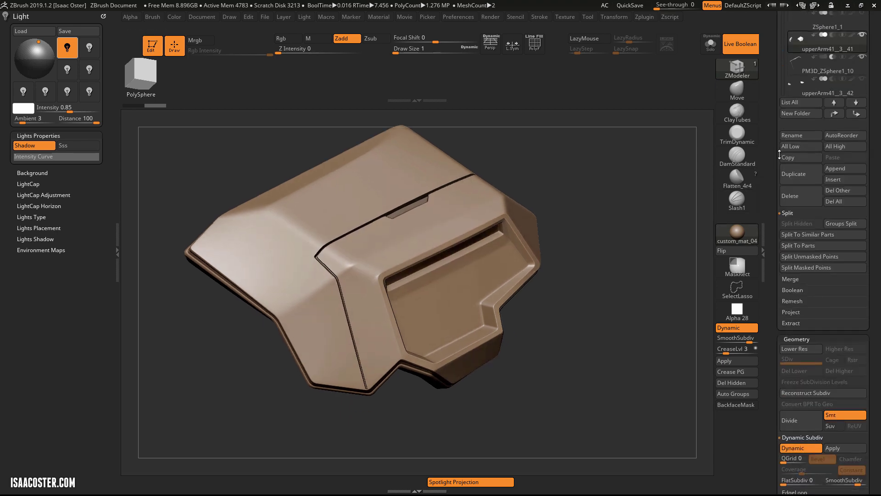
pyautogui.click(791, 289)
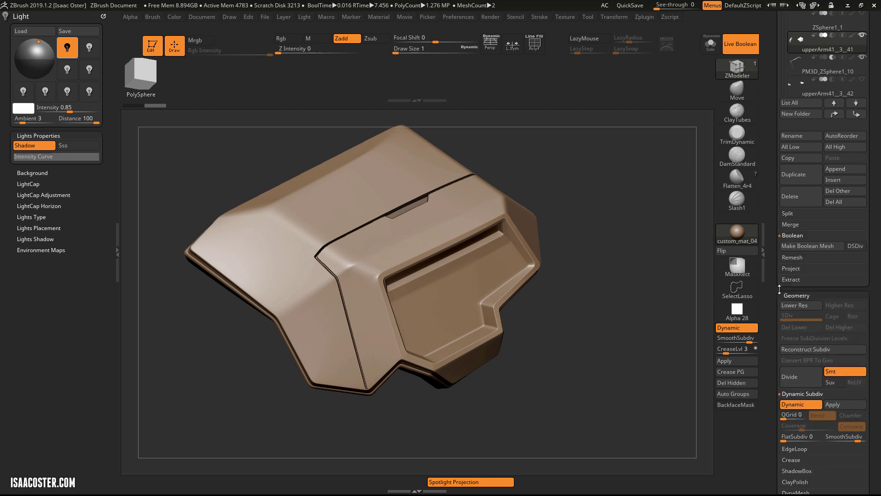
pyautogui.click(861, 249)
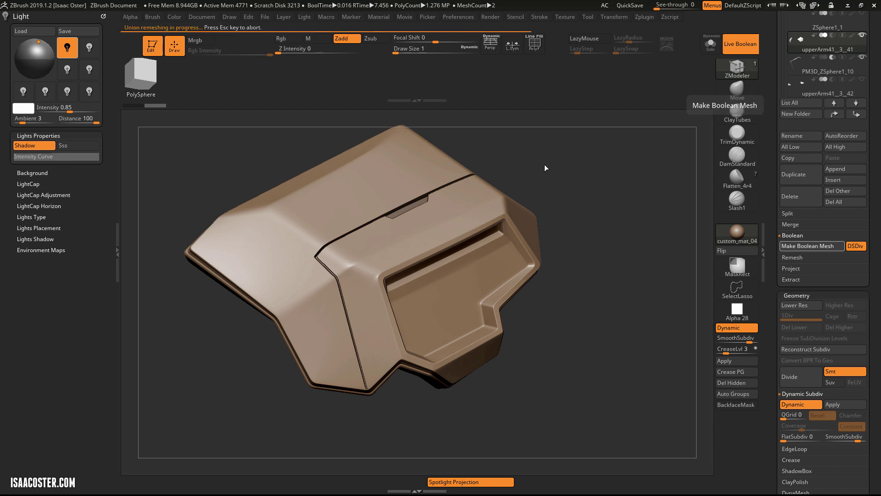
# Switch the active tool to the generated UMesh_upperArm41__3__41 mesh
pyautogui.moveTo(773, 57); pyautogui.dragTo(773, 144)
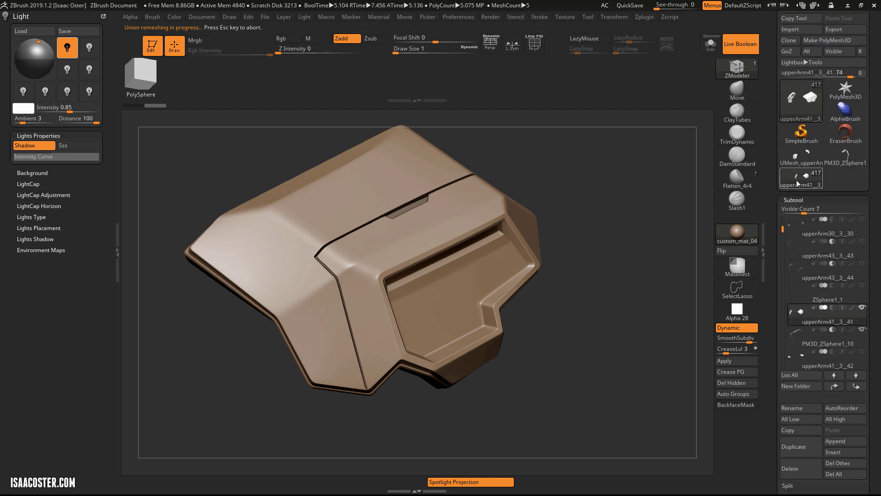
pyautogui.click(804, 160)
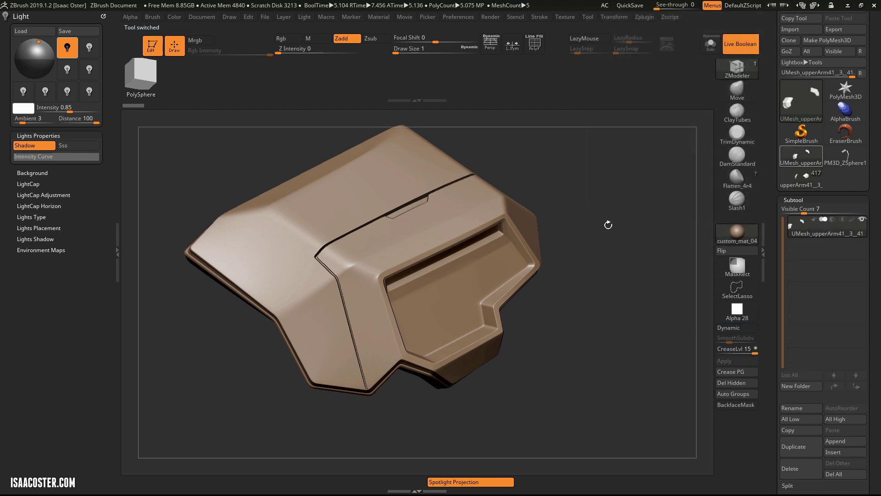
pyautogui.moveTo(654, 211); pyautogui.dragTo(656, 209)
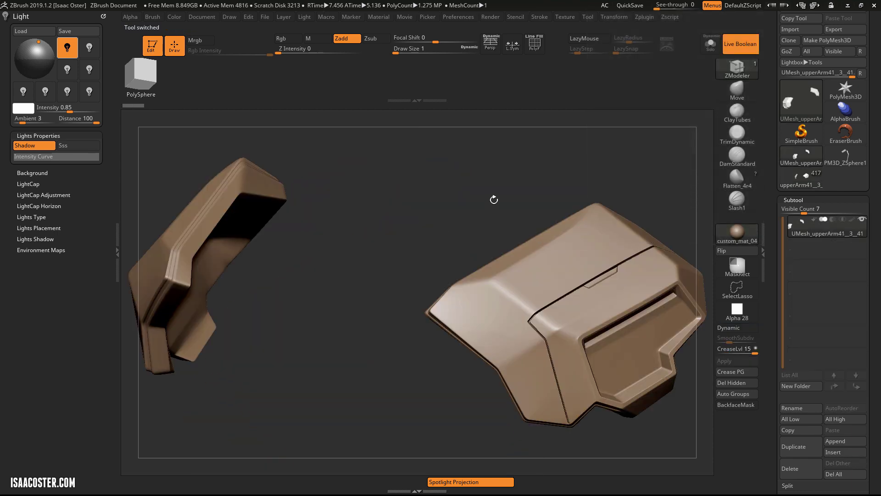
# Show the polyframe and examine the topology around the panel line and notch up close
pyautogui.hotkey('shift', 'f')
pyautogui.keyDown('alt'); pyautogui.moveTo(466, 209); pyautogui.dragTo(240, 166); pyautogui.keyUp('alt')
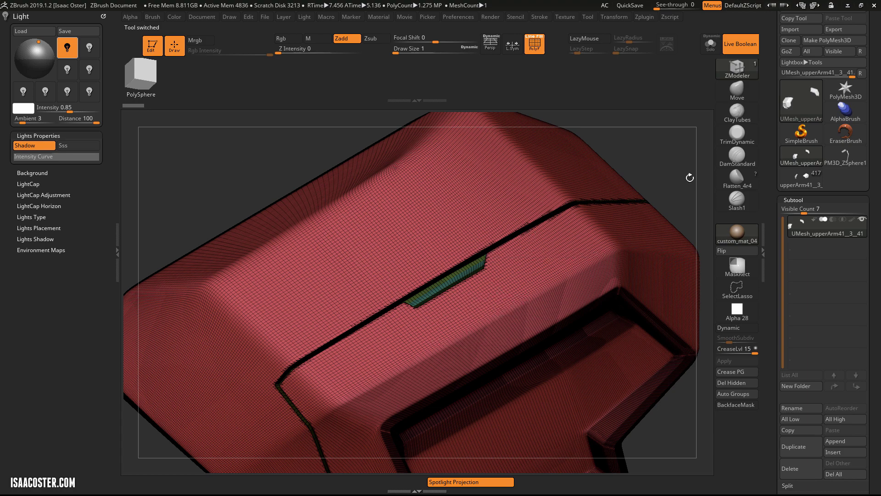
pyautogui.moveTo(668, 184); pyautogui.dragTo(665, 185)
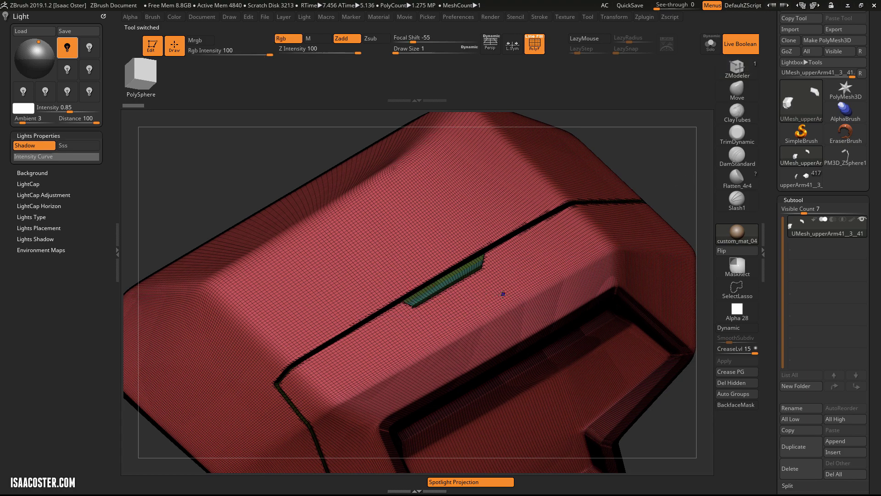
# Hide the polyframe, turn Live Boolean off and view the whole cut armour plate
pyautogui.hotkey('shift', 'f')
pyautogui.click(728, 62)
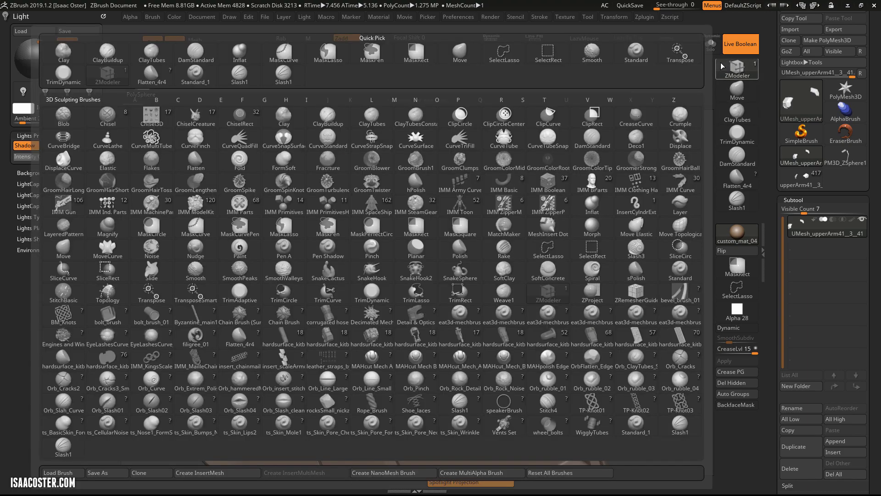
pyautogui.moveTo(678, 182)
pyautogui.keyDown('alt'); pyautogui.mouseDown()
pyautogui.moveTo(651, 167)
pyautogui.moveTo(641, 197)
pyautogui.moveTo(673, 177)
pyautogui.mouseUp(); pyautogui.keyUp('alt')
pyautogui.moveTo(624, 260)
pyautogui.mouseDown()
pyautogui.moveTo(630, 278)
pyautogui.moveTo(652, 289)
pyautogui.moveTo(639, 306)
pyautogui.moveTo(658, 295)
pyautogui.moveTo(626, 319)
pyautogui.moveTo(627, 310)
pyautogui.moveTo(617, 319)
pyautogui.moveTo(624, 328)
pyautogui.moveTo(663, 305)
pyautogui.moveTo(699, 223)
pyautogui.moveTo(625, 263)
pyautogui.moveTo(628, 278)
pyautogui.moveTo(640, 257)
pyautogui.mouseUp()
pyautogui.moveTo(592, 227); pyautogui.dragTo(599, 242)
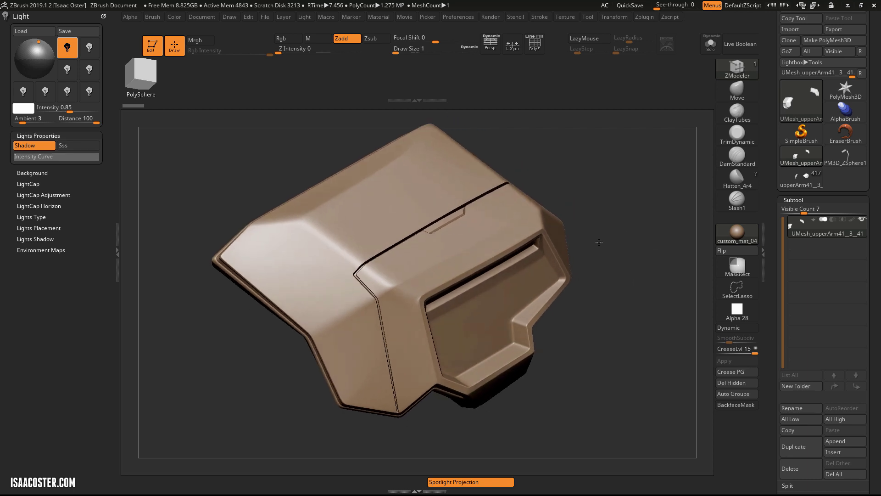